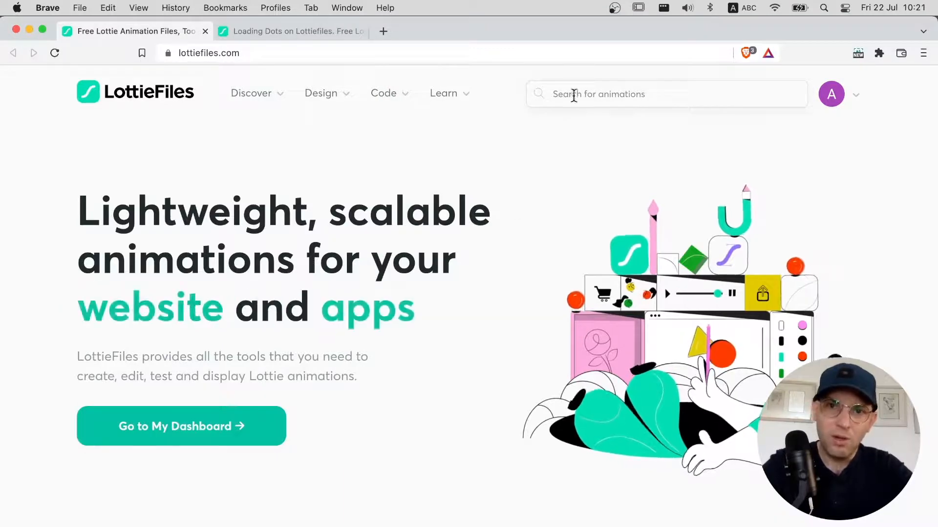
# - Download the Loading Dots animation from its LottieFiles page as a Lottie JSON file
pyautogui.moveTo(292, 95)
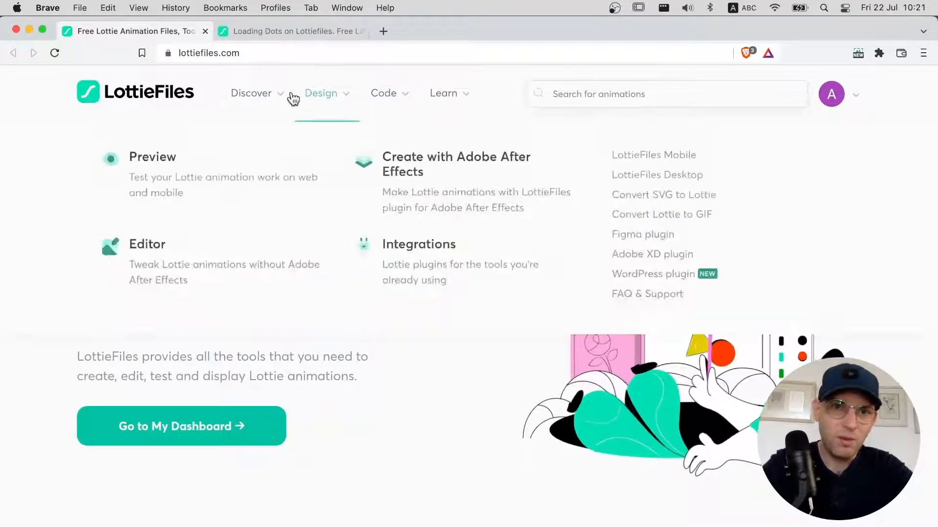
pyautogui.click(273, 30)
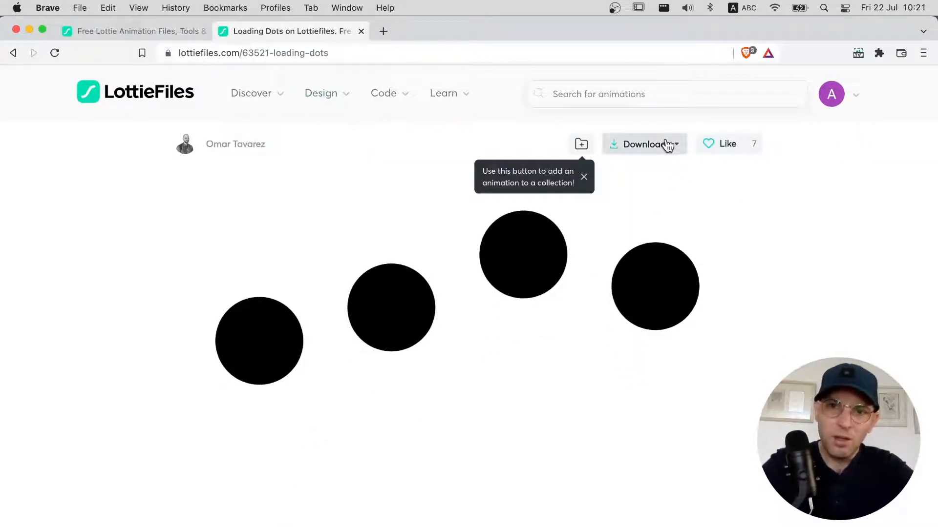
pyautogui.click(666, 144)
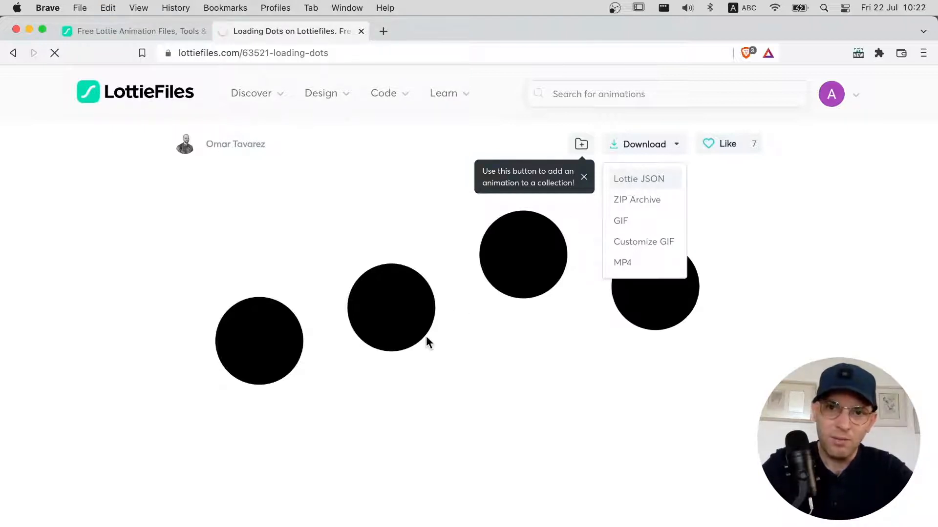
pyautogui.press('Return')
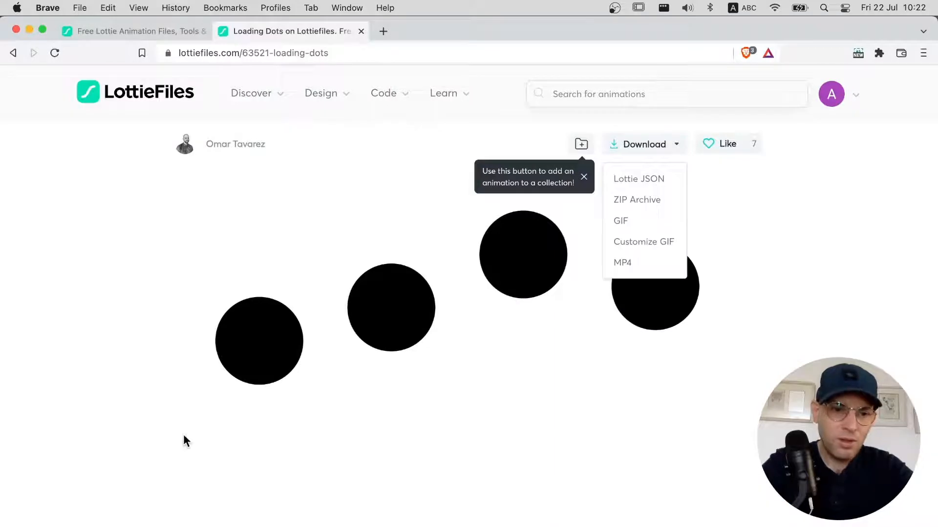
# - Switch to After Effects and open the Bodymovin extension
pyautogui.press('super+Tab')
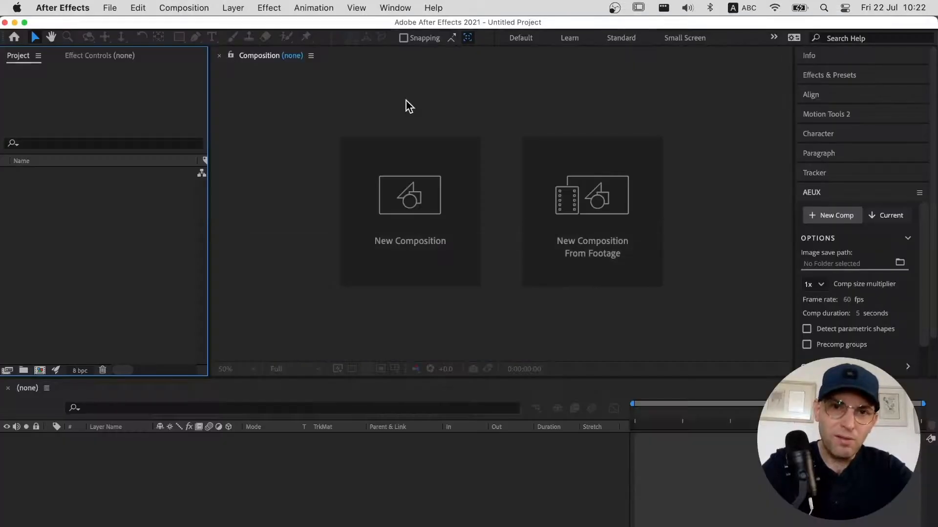
pyautogui.click(394, 8)
pyautogui.moveTo(489, 84)
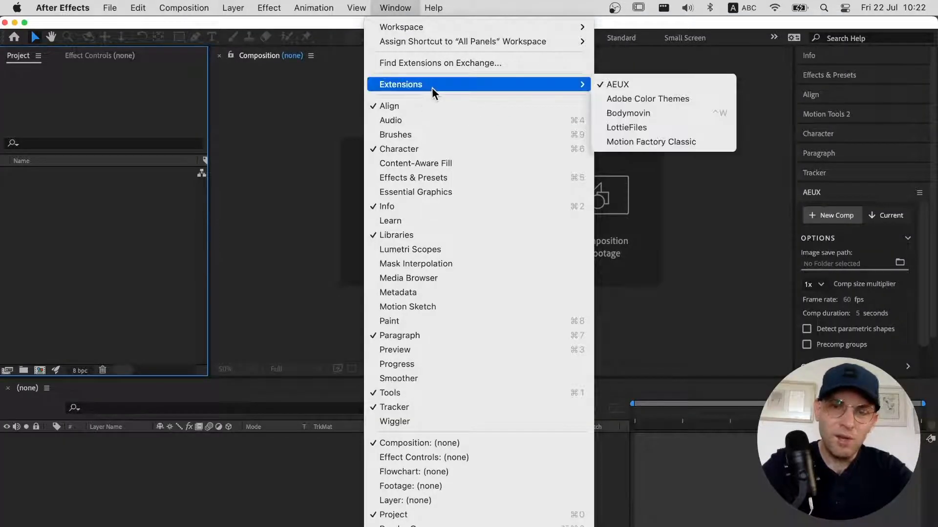
pyautogui.click(629, 113)
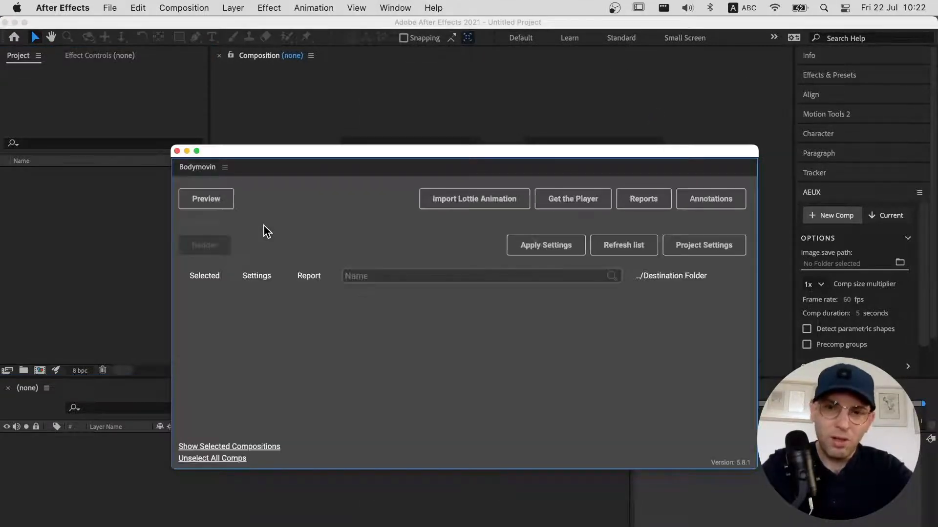
# - Import the local Lottie file 63521-loading-dots.json from the Desktop through Bodymovin and close the extension window
pyautogui.click(450, 200)
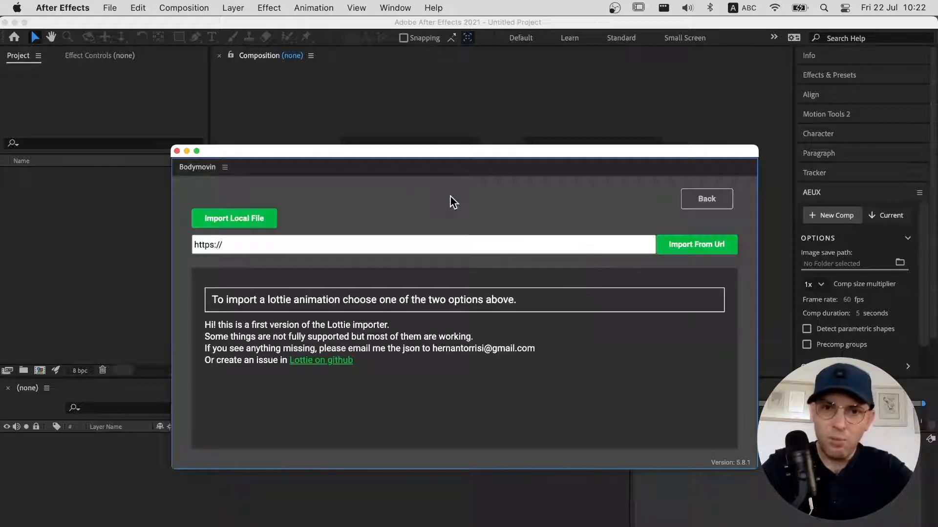
pyautogui.click(241, 224)
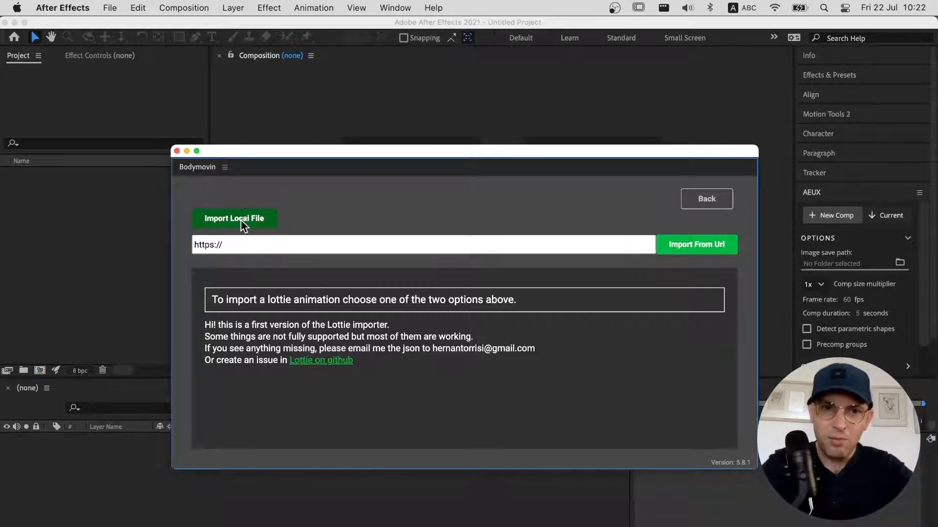
pyautogui.click(213, 115)
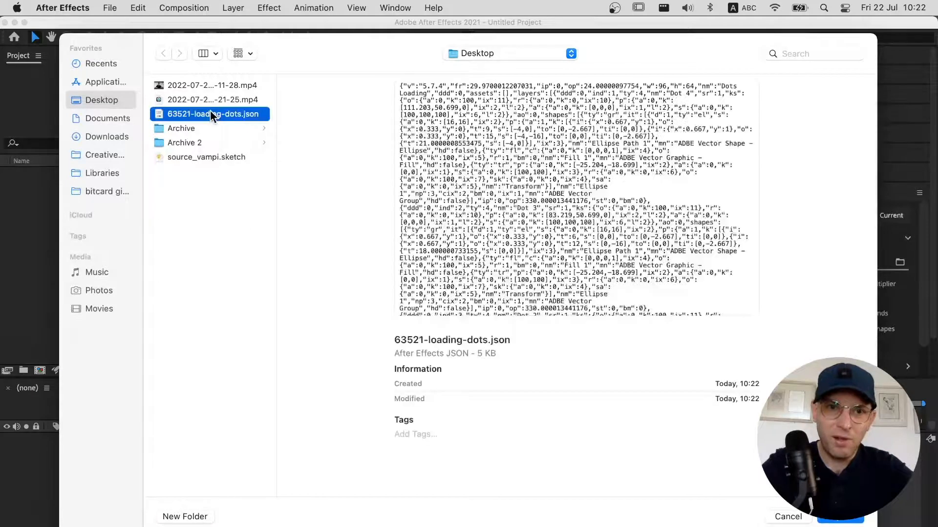
pyautogui.doubleClick(213, 115)
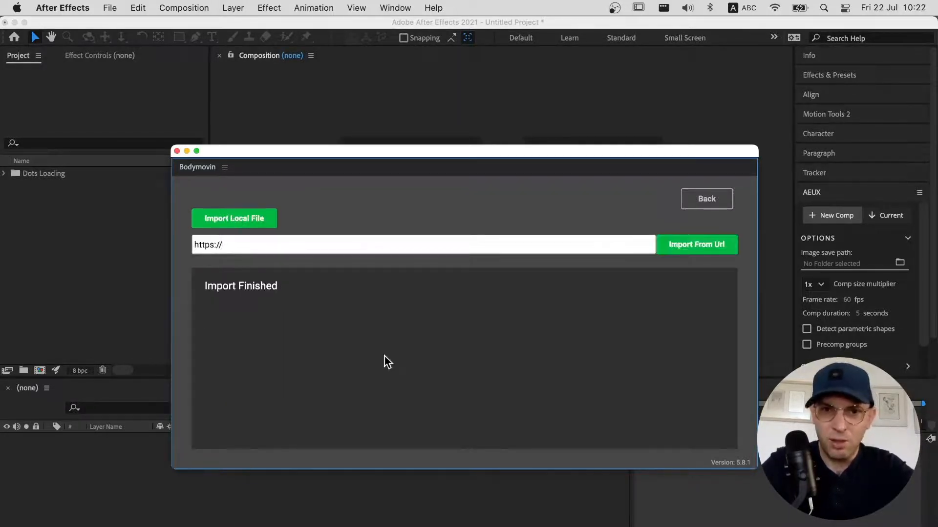
pyautogui.click(177, 151)
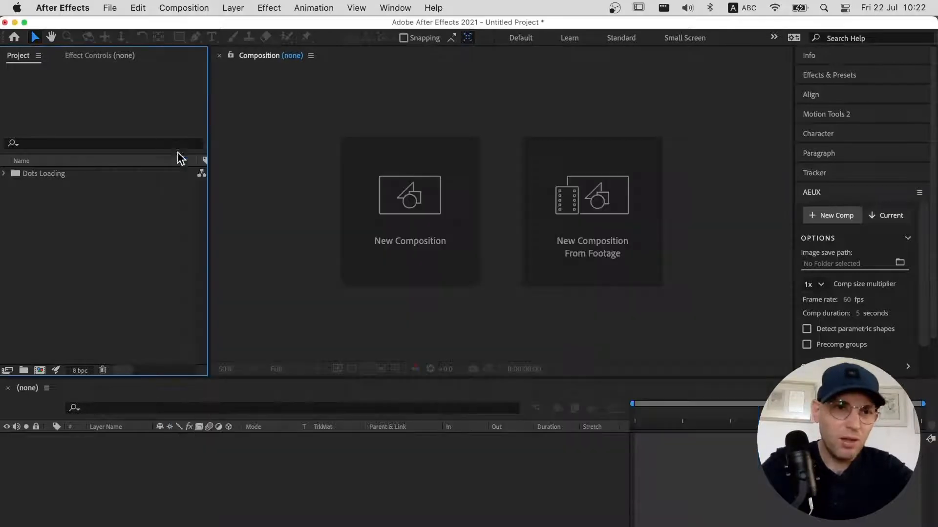
# - Move the Dots Loading composition out of its project folder and delete the empty folder
pyautogui.click(22, 174)
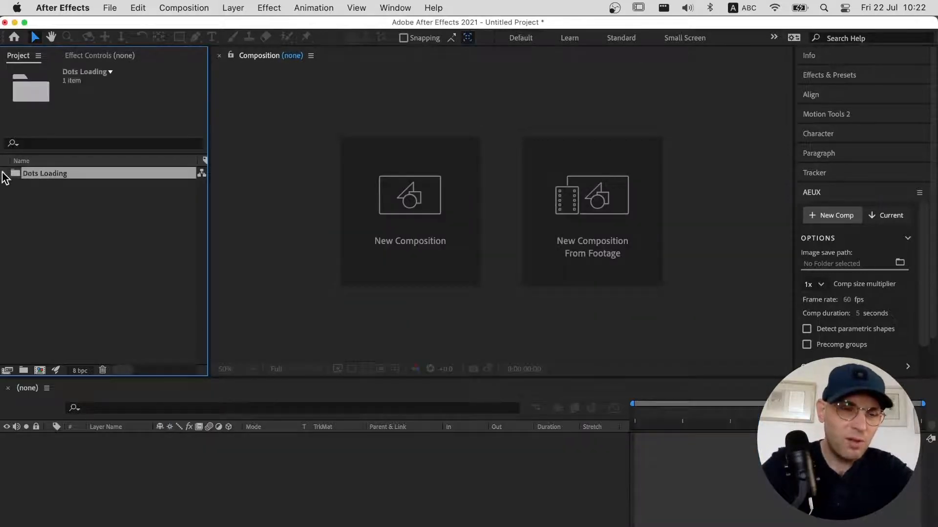
pyautogui.click(4, 174)
pyautogui.moveTo(42, 187); pyautogui.dragTo(31, 250)
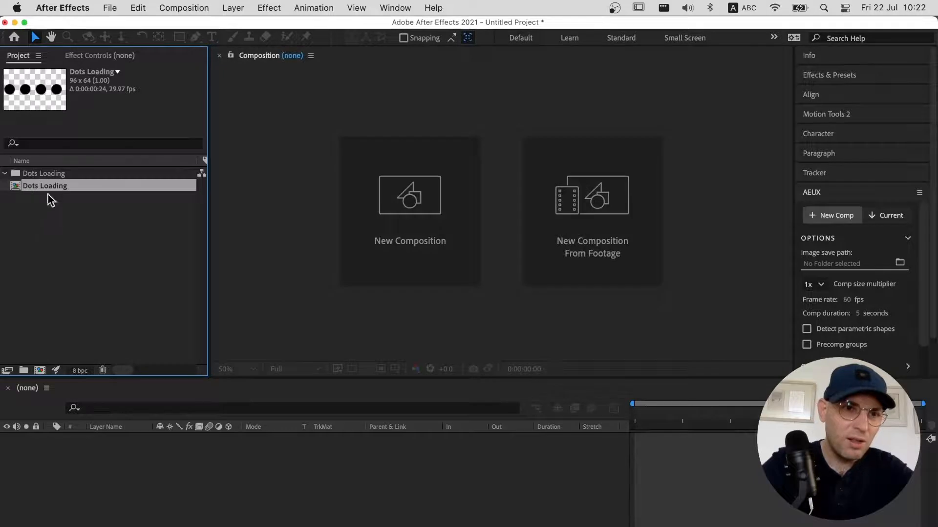
pyautogui.click(41, 174)
pyautogui.press('Delete')
# - Open the Dots Loading composition and set its background color to white (FFFFFF)
pyautogui.doubleClick(41, 175)
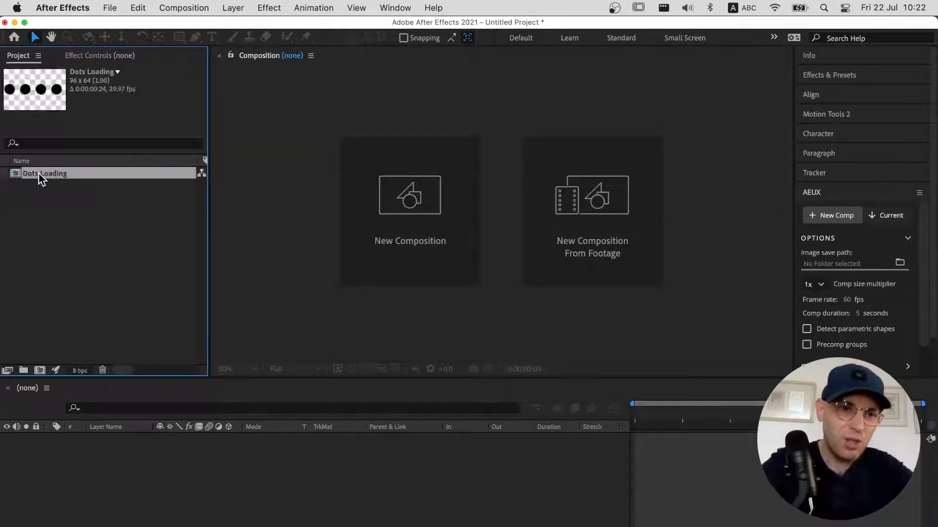
pyautogui.click(470, 325)
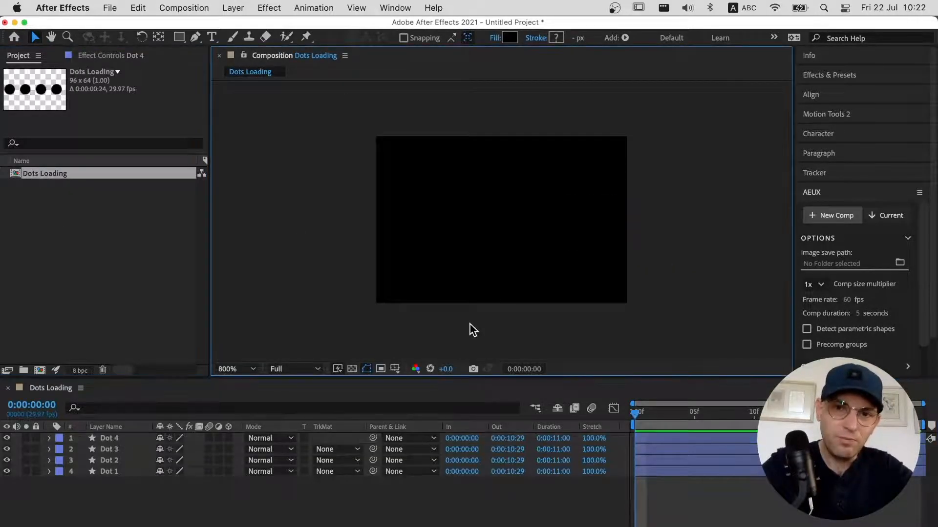
pyautogui.press('super+k')
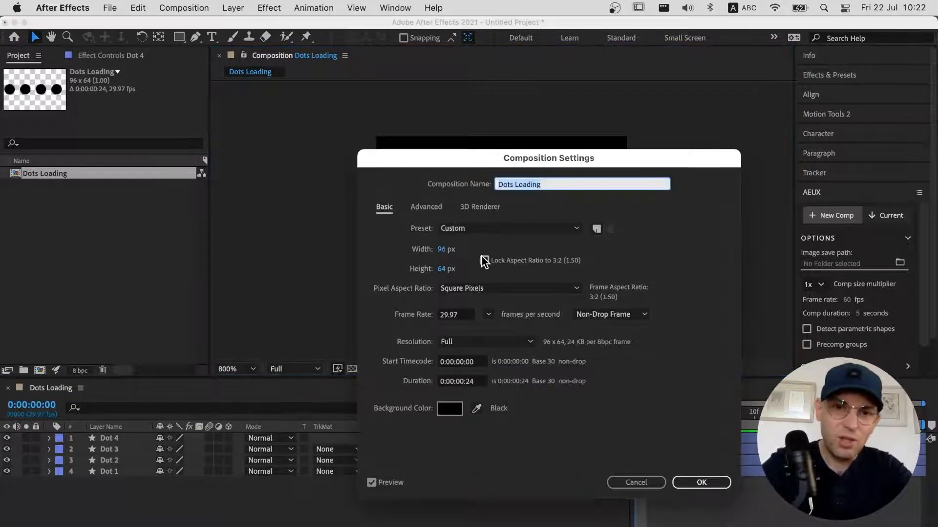
pyautogui.click(449, 408)
pyautogui.write('ffffff')
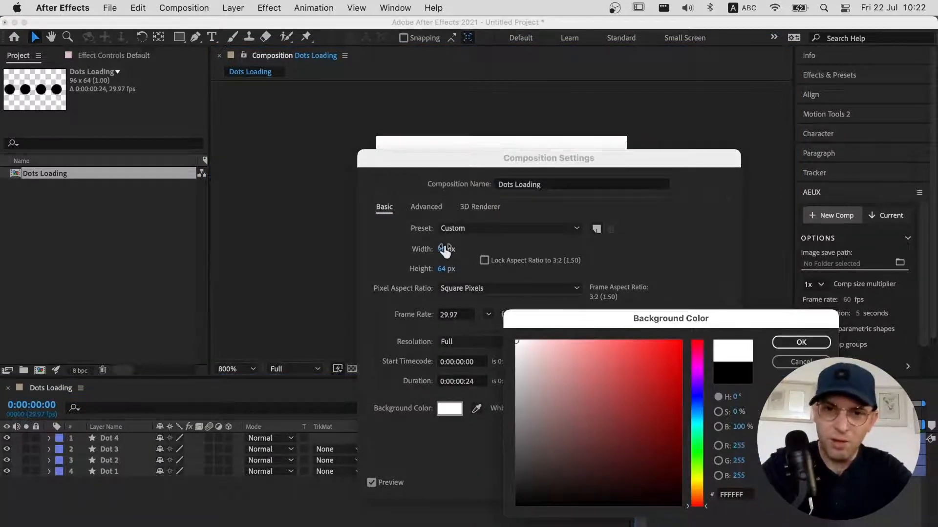
pyautogui.press('Return')
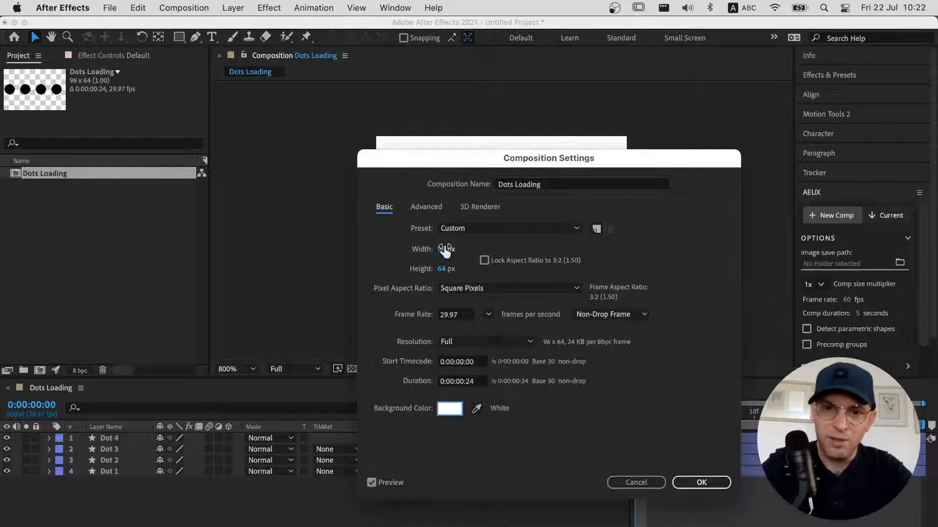
pyautogui.click(713, 482)
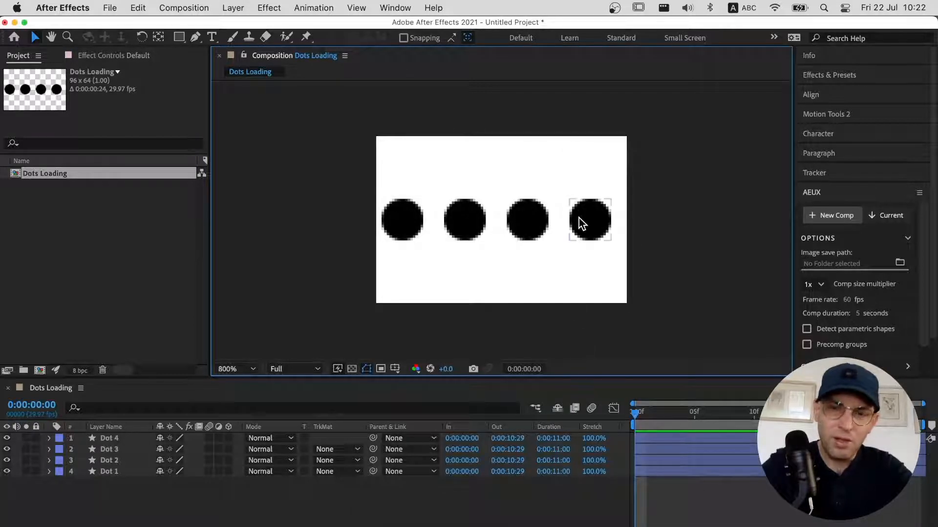
# - Reveal the keyframes of all four dot layers and preview the animation
pyautogui.press('super+a')
pyautogui.press('u')
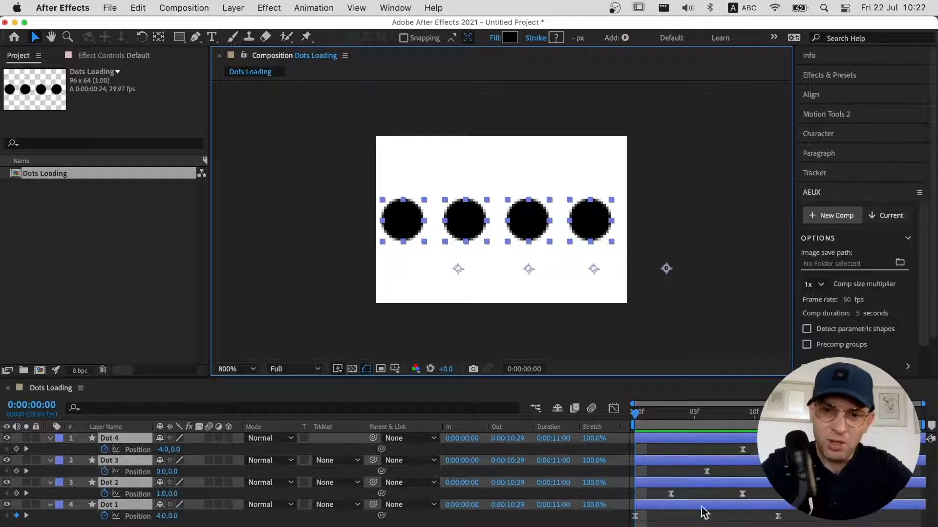
pyautogui.press('space')
pyautogui.press('space')
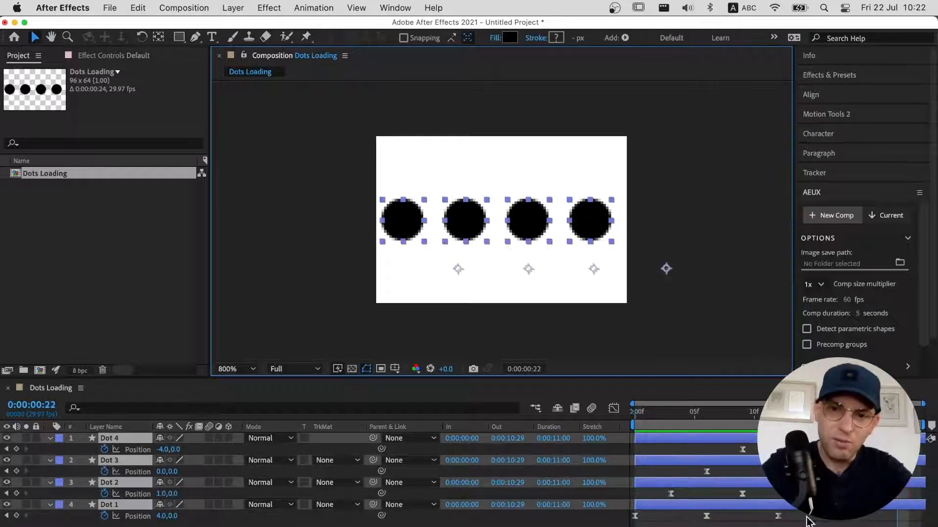
pyautogui.press('super+shift+a')
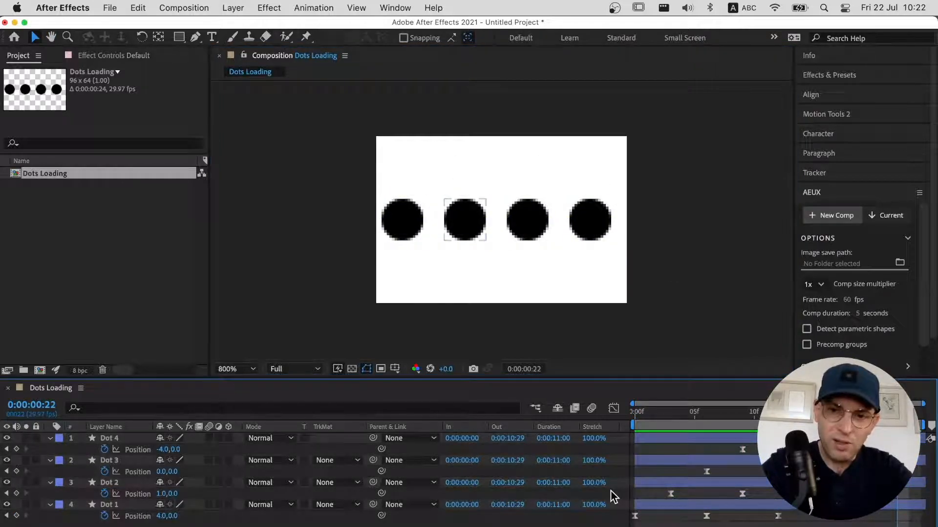
# - Select the Dot 2 position keyframes and inspect their speed curve in the Graph Editor
pyautogui.moveTo(783, 492); pyautogui.dragTo(644, 505)
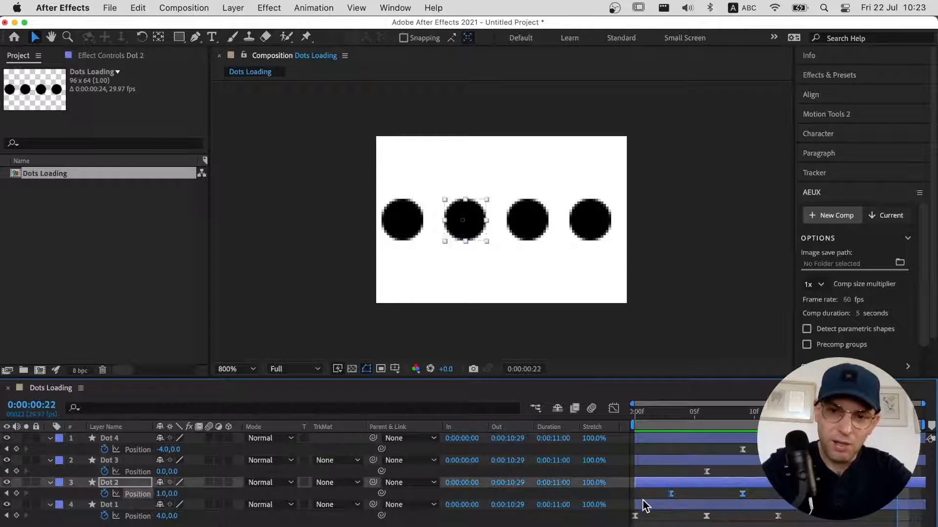
pyautogui.click(614, 409)
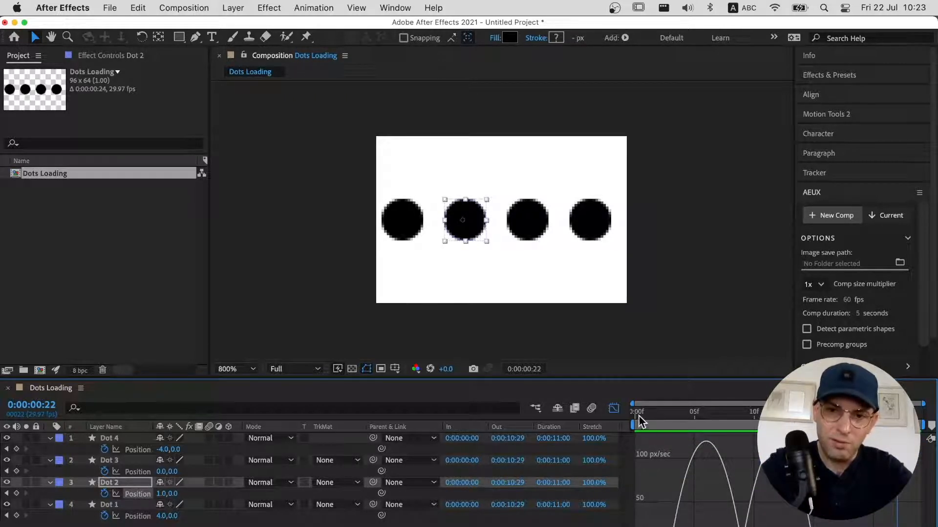
pyautogui.click(614, 409)
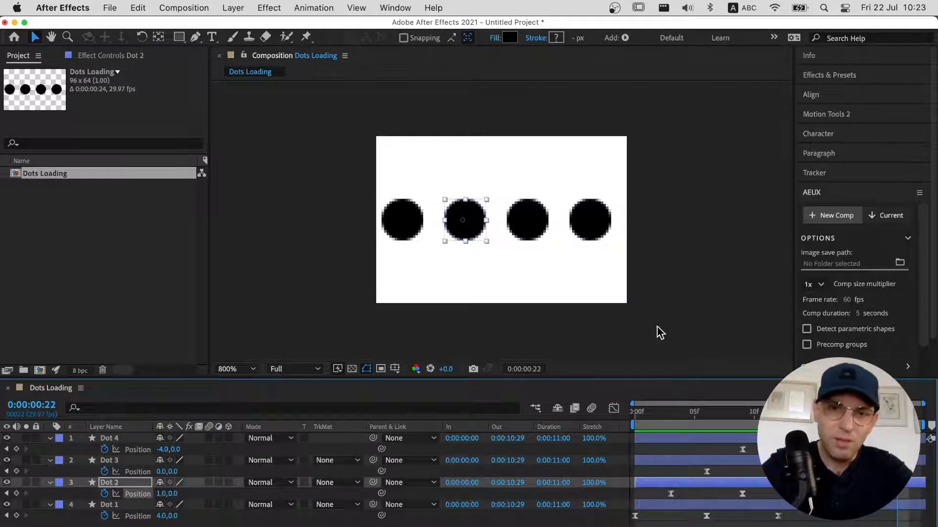
# - Change the fill color of the Dot 2 shape to coral red E85D5D and deselect it
pyautogui.click(511, 39)
pyautogui.click(614, 355)
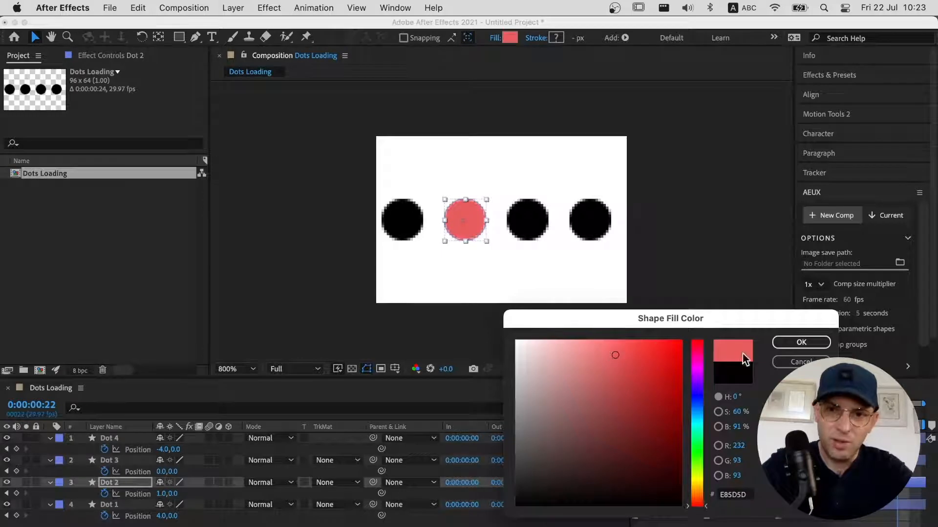
pyautogui.click(801, 342)
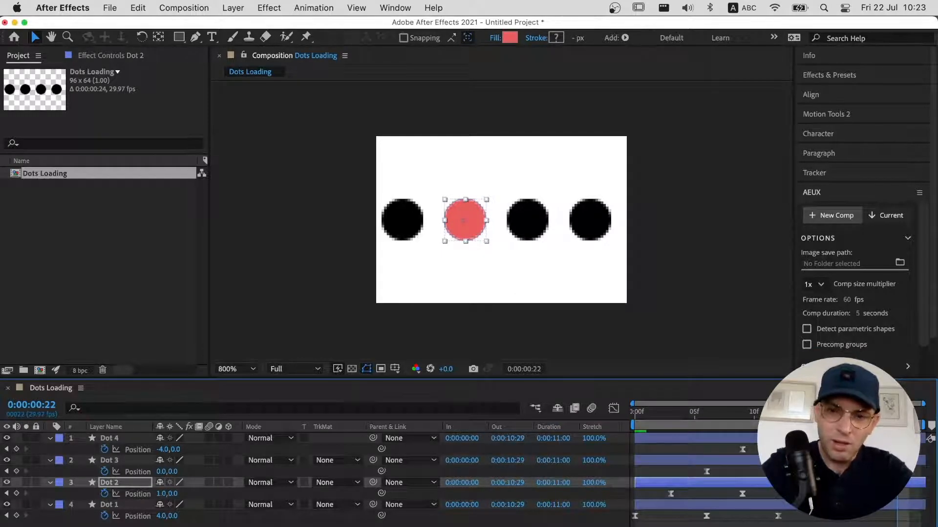
pyautogui.press('super+shift+a')
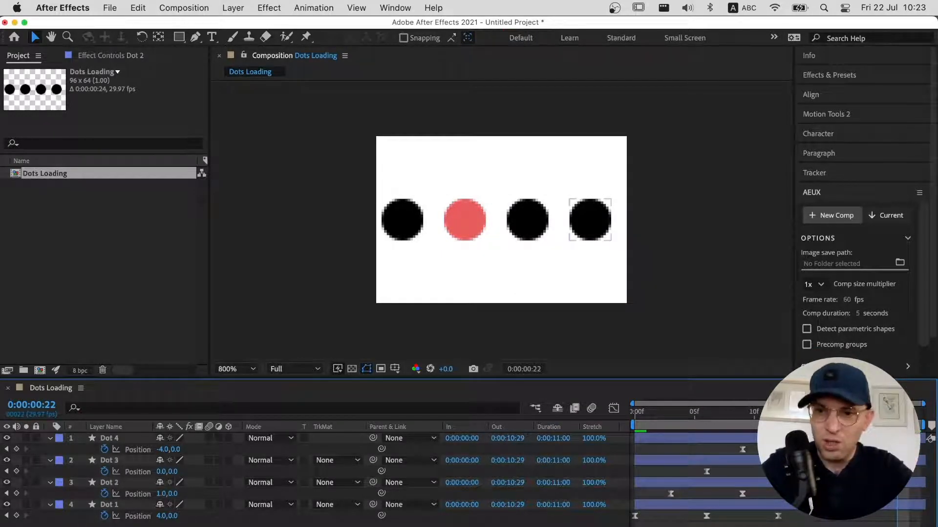
pyautogui.press('super+a')
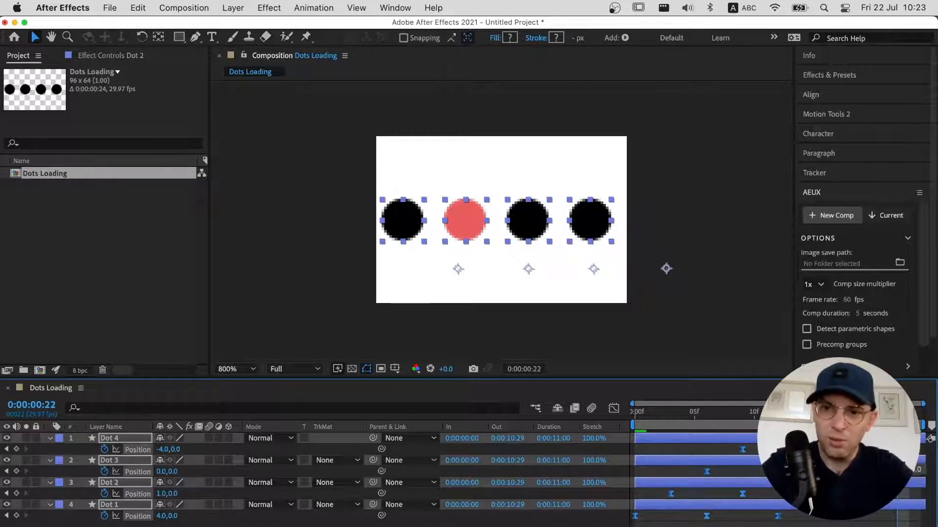
pyautogui.click(662, 336)
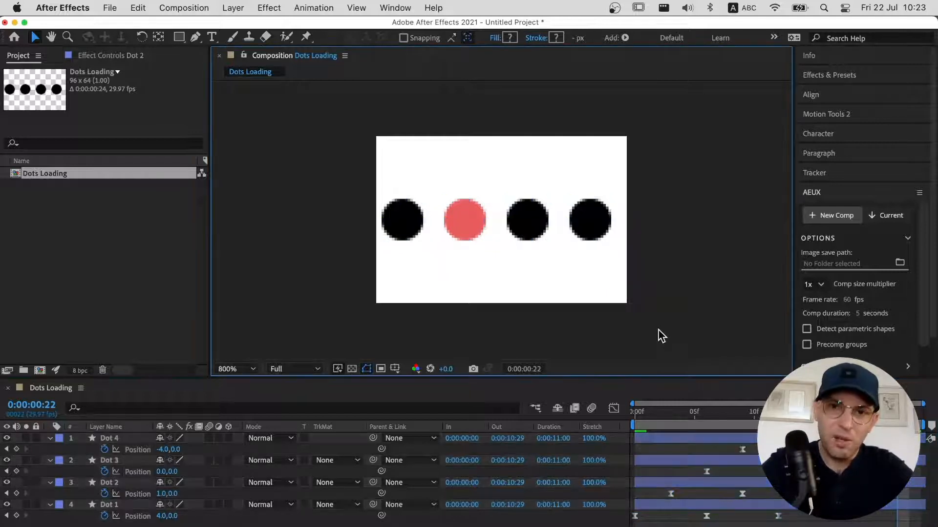
# - Crop the composition to a region of interest tightly around the four dots and scrub to frame 2
pyautogui.click(379, 371)
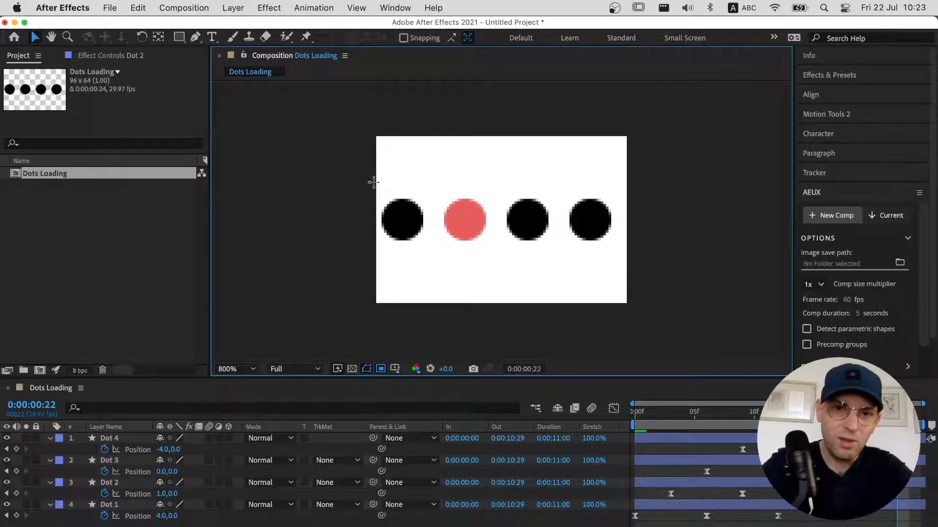
pyautogui.moveTo(373, 183); pyautogui.dragTo(620, 247)
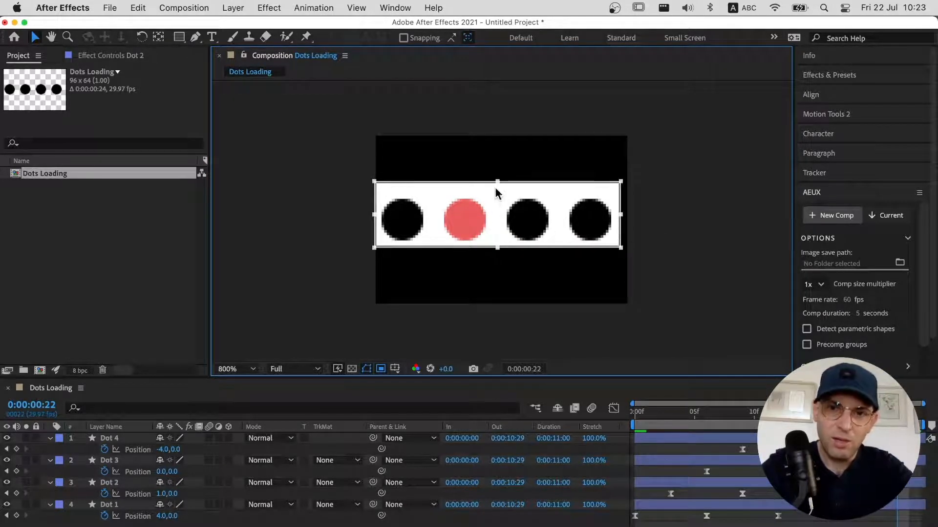
pyautogui.moveTo(497, 181); pyautogui.dragTo(496, 184)
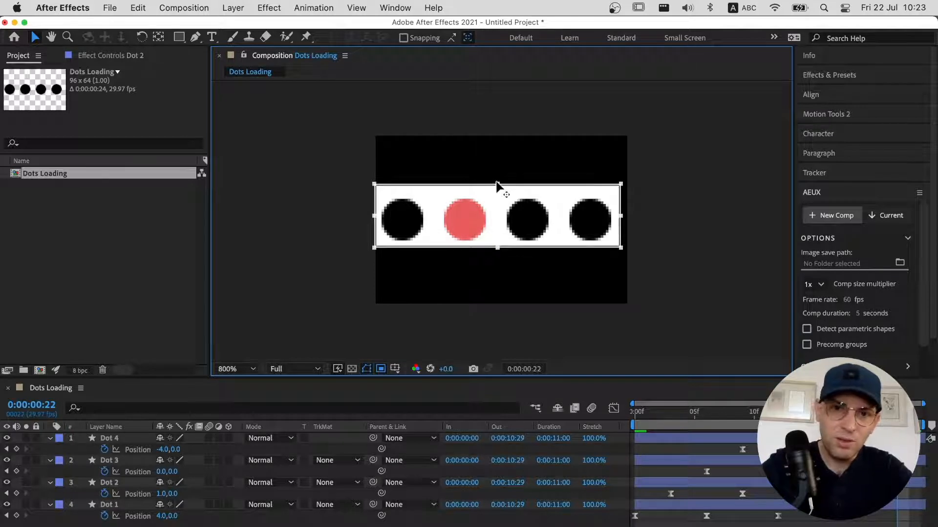
pyautogui.click(198, 8)
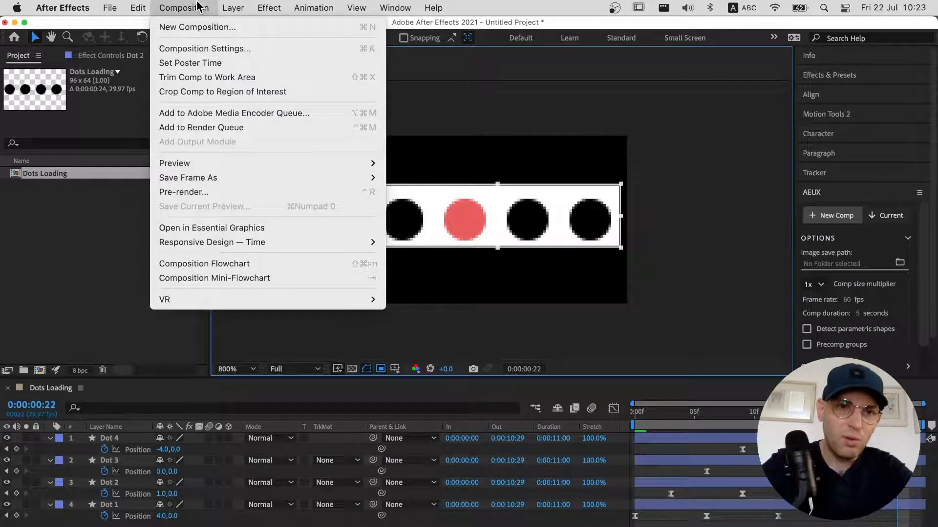
pyautogui.click(181, 92)
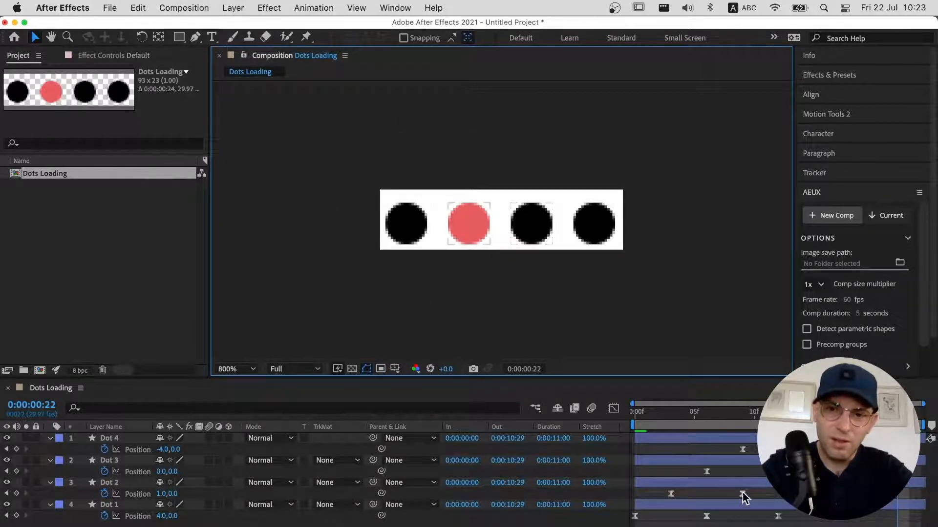
pyautogui.moveTo(679, 421); pyautogui.dragTo(662, 435)
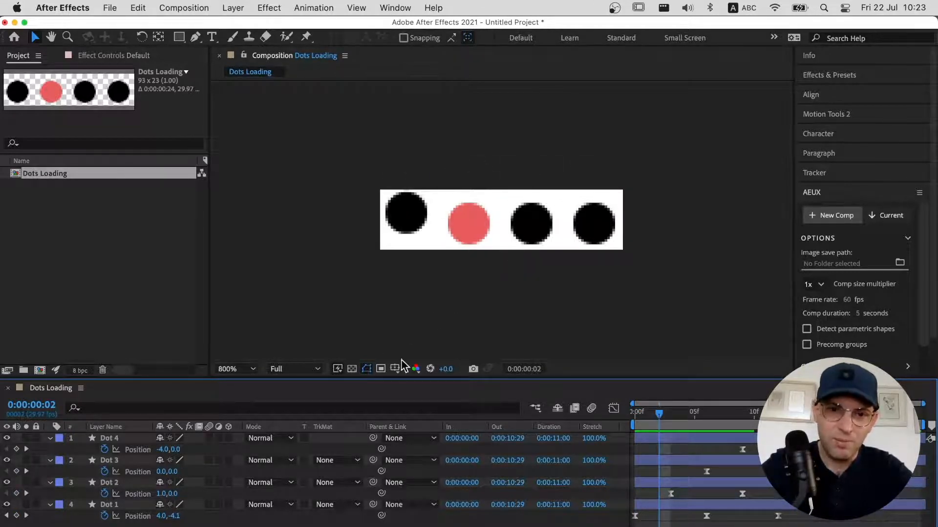
# - Set the composition height to 100 px and scrub to frame 10 to check the dots' bounce
pyautogui.press('super+k')
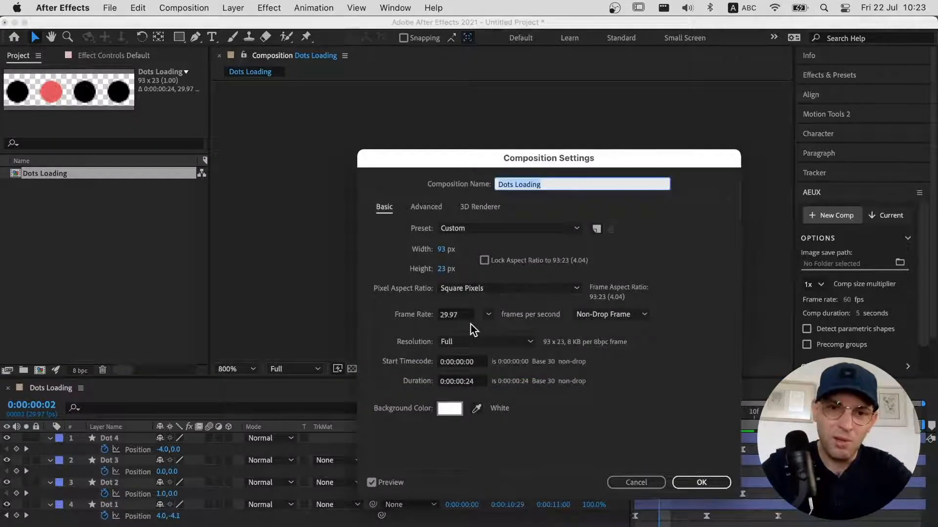
pyautogui.click(444, 269)
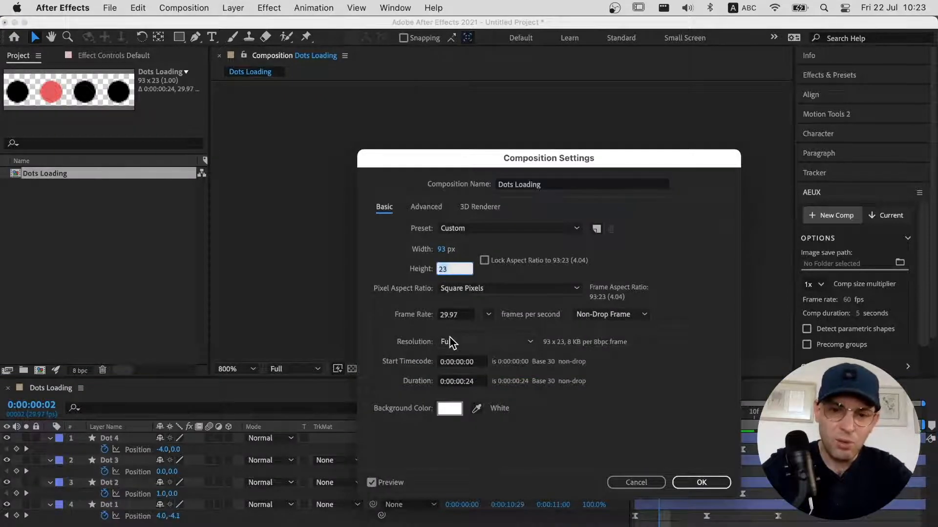
pyautogui.write('100')
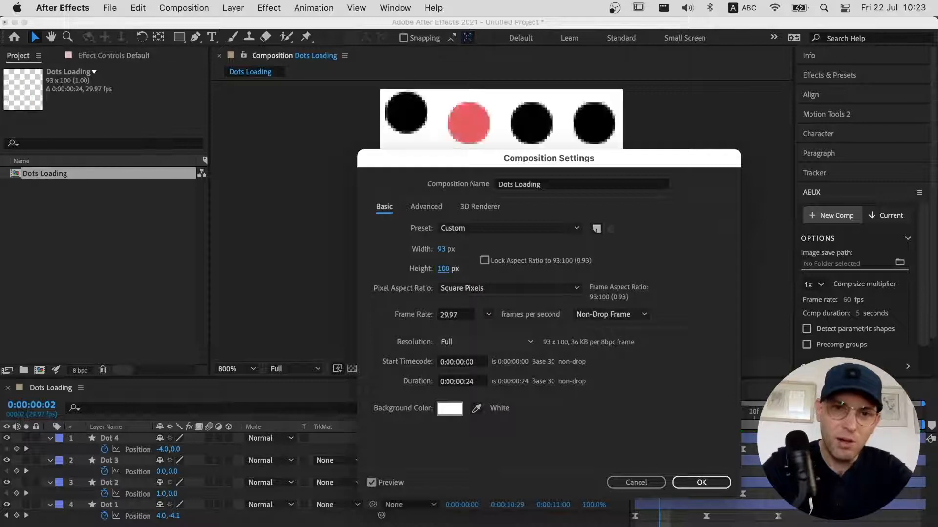
pyautogui.press('Return')
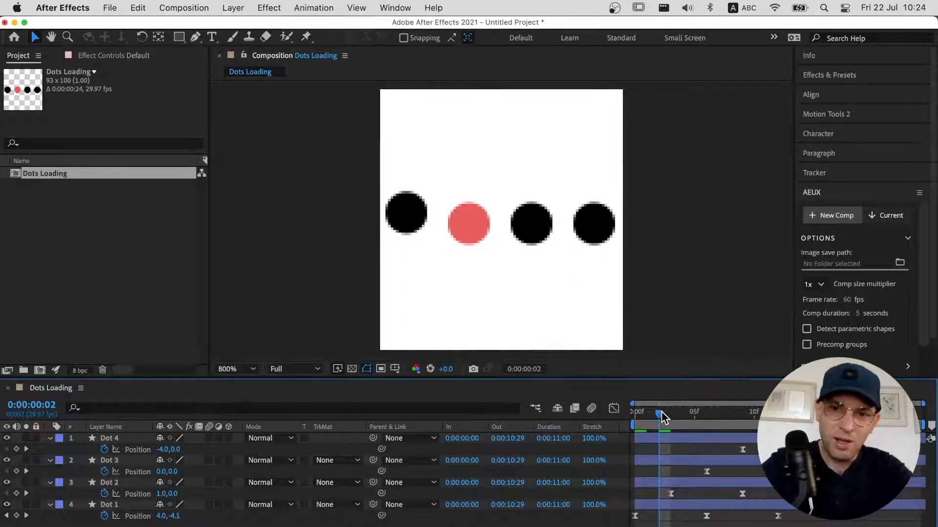
pyautogui.moveTo(661, 411); pyautogui.dragTo(755, 413)
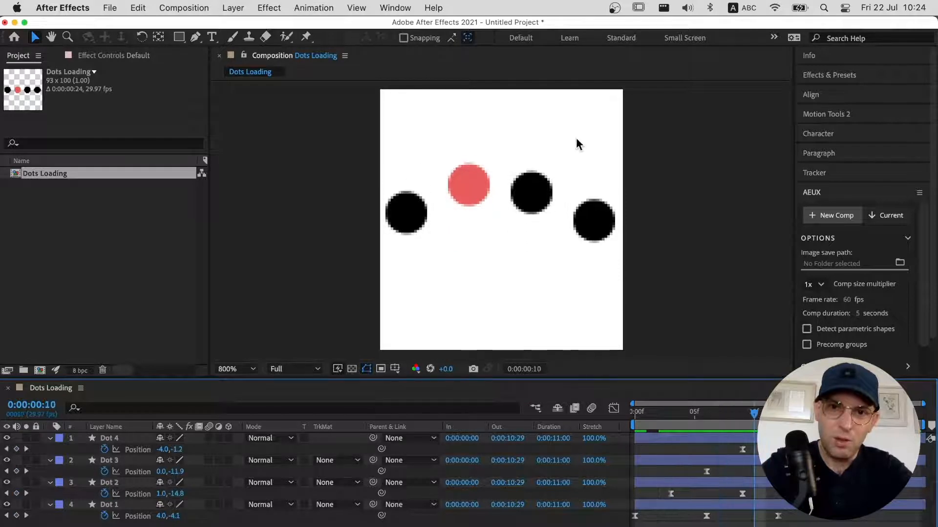
pyautogui.click(668, 255)
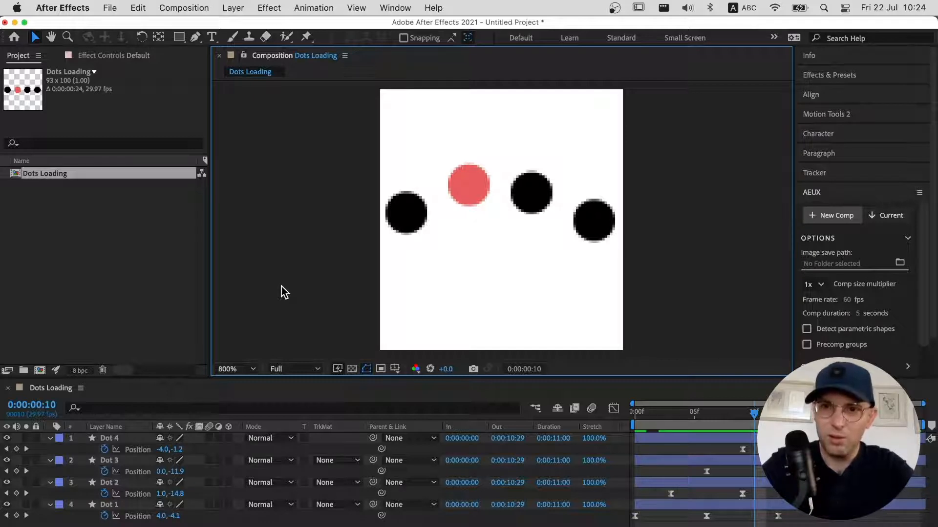
# - Switch to Sketch and place a copy of the bunny group on the empty canvas beside the vampi_instagram artboard
pyautogui.press('super+Tab')
pyautogui.press('super+Tab')
pyautogui.press('super+Tab')
pyautogui.press('super+Tab')
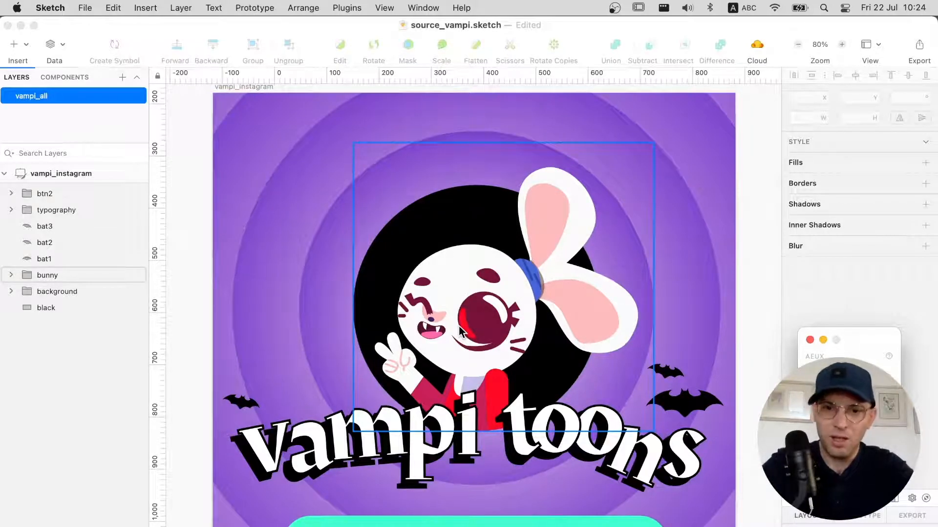
pyautogui.scroll(-3, 470, 315)
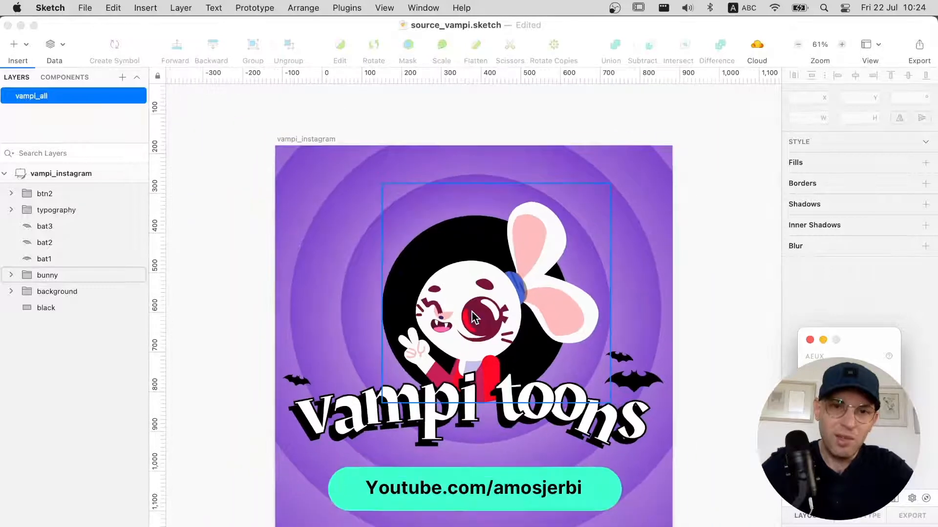
pyautogui.click(472, 312)
pyautogui.hscroll(3, 493, 322)
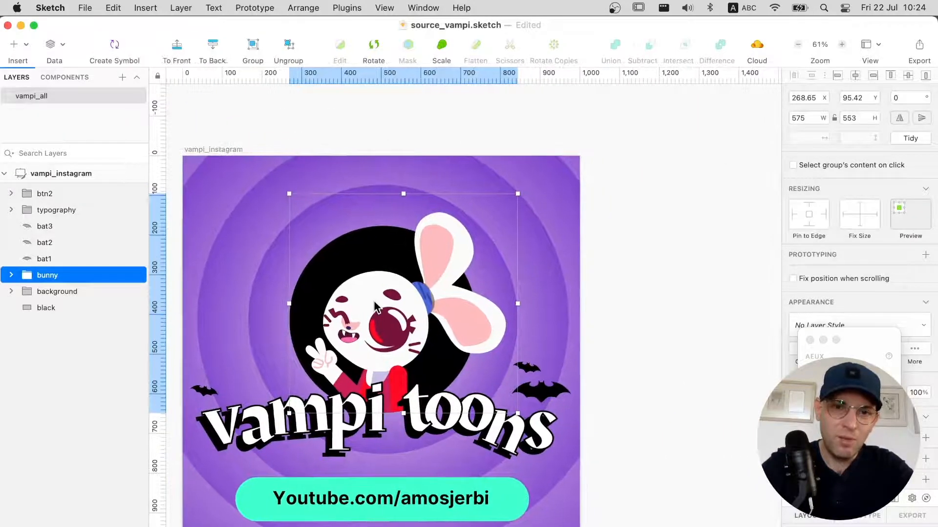
pyautogui.moveTo(455, 326); pyautogui.dragTo(699, 278)
pyautogui.hscroll(5, 701, 276)
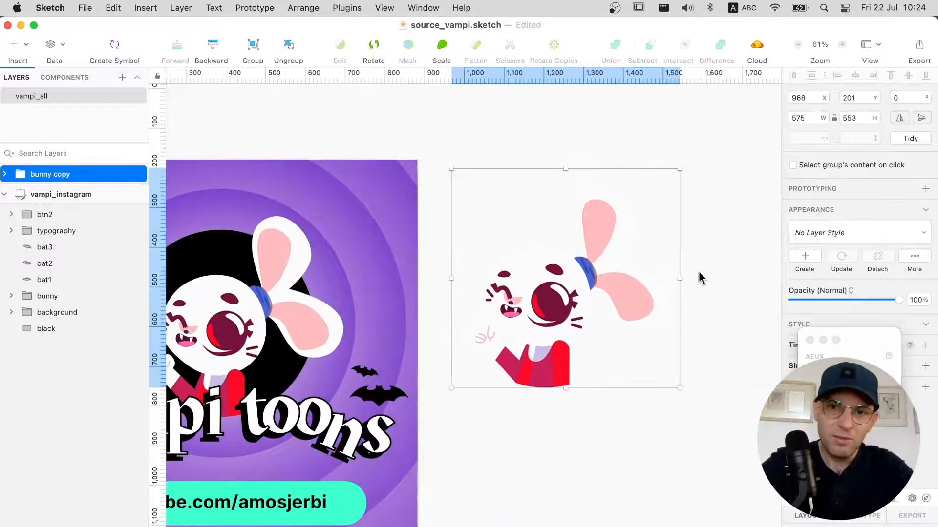
pyautogui.moveTo(530, 280); pyautogui.dragTo(596, 279)
# - Create an artboard around the bunny copy, fit it to its content, and enlarge it evenly to about 720 × 722
pyautogui.press('a')
pyautogui.moveTo(477, 139); pyautogui.dragTo(771, 430)
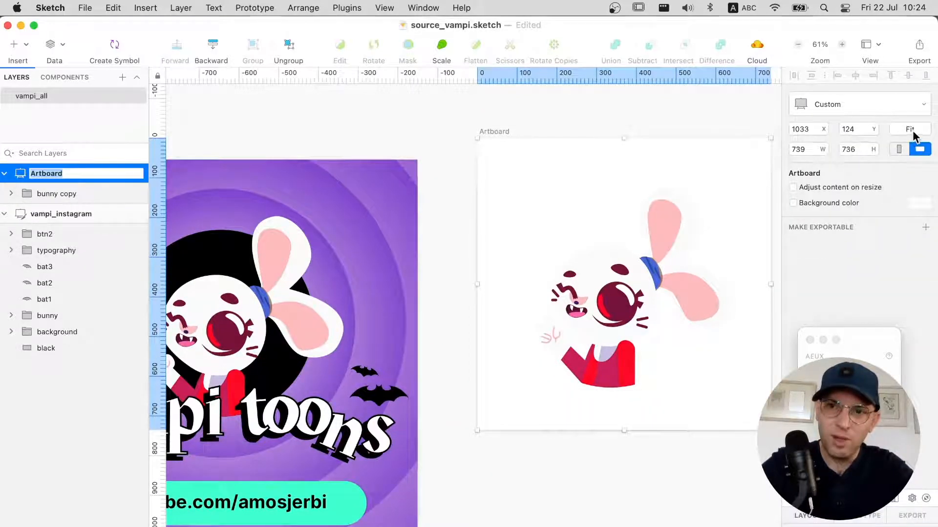
pyautogui.click(912, 131)
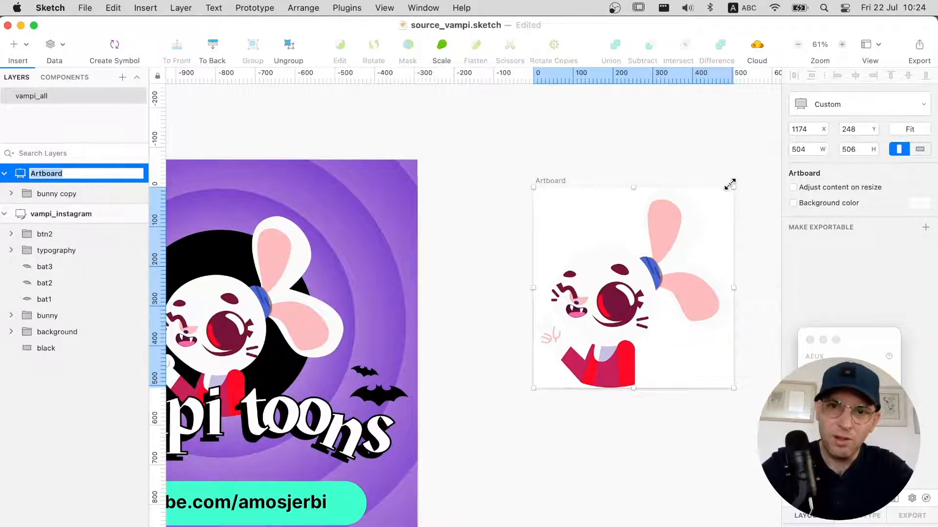
pyautogui.moveTo(732, 186); pyautogui.dragTo(777, 145)
# - Enable the new artboard's background color and set it to a dark greyish brown
pyautogui.click(817, 204)
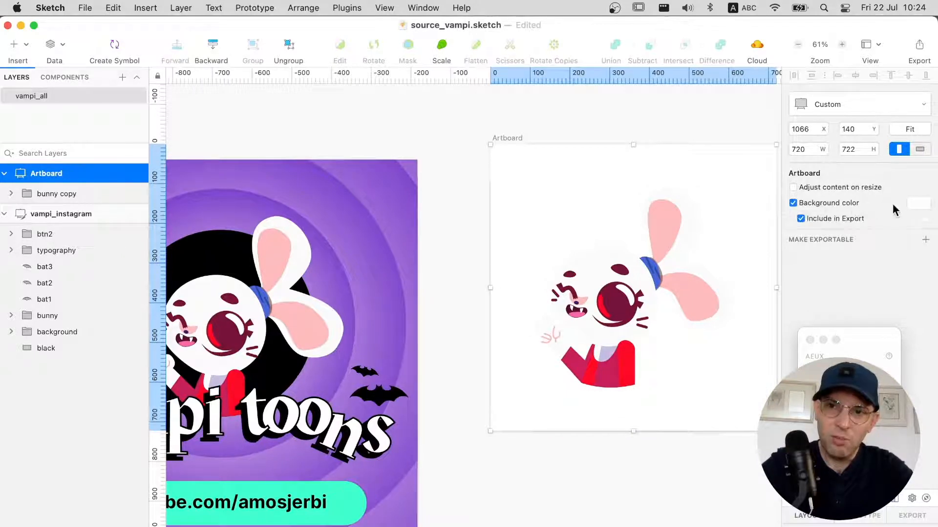
pyautogui.click(917, 205)
pyautogui.click(819, 288)
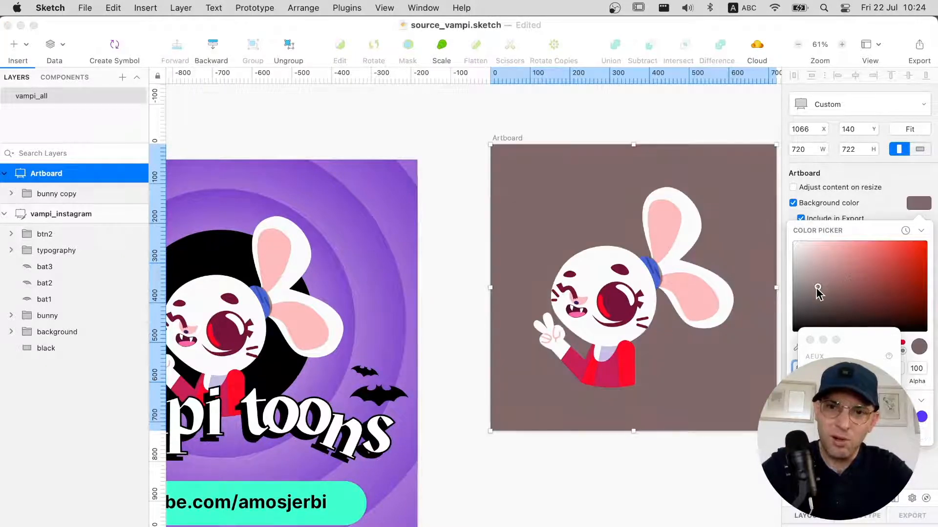
pyautogui.moveTo(816, 289); pyautogui.dragTo(814, 293)
pyautogui.click(684, 460)
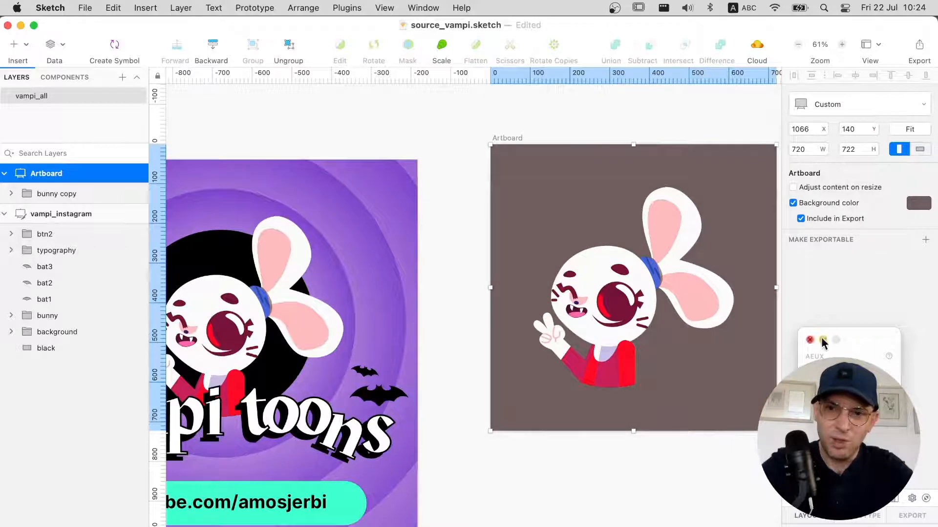
# - Delete the mask shape that clips the lower body of the bunny copy
pyautogui.scroll(5, 583, 344)
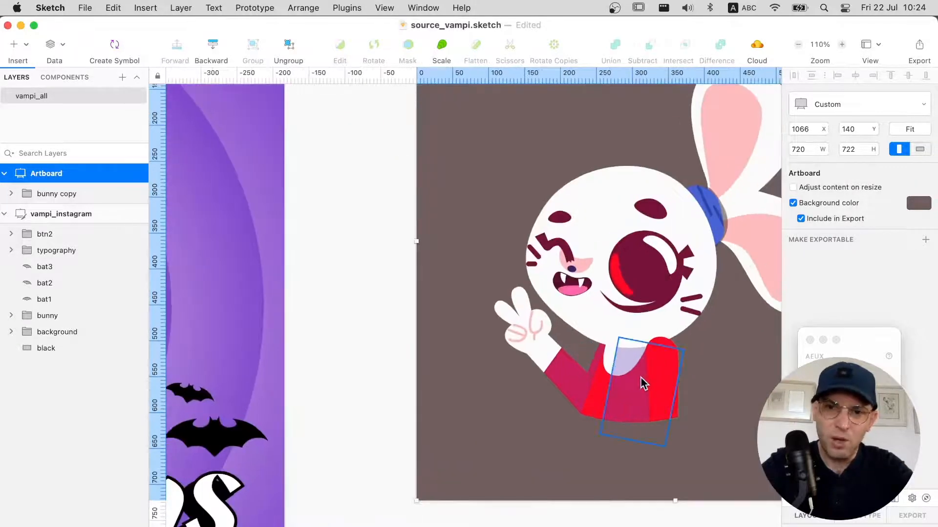
pyautogui.click(490, 293)
pyautogui.press('Delete')
pyautogui.hscroll(2, 587, 403)
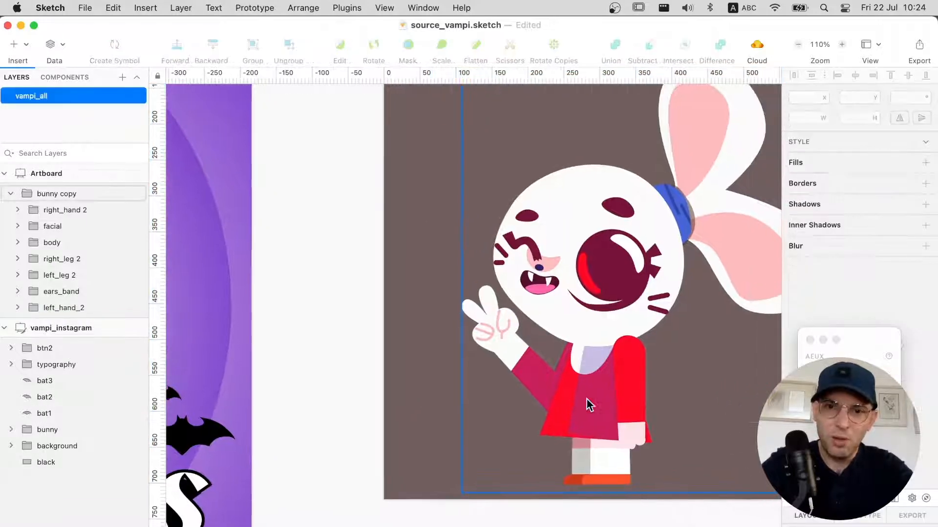
# - Delete the body, arms and legs from the bunny copy, keeping only the facial and ears_band groups
pyautogui.moveTo(430, 310); pyautogui.dragTo(671, 450)
pyautogui.press('Delete')
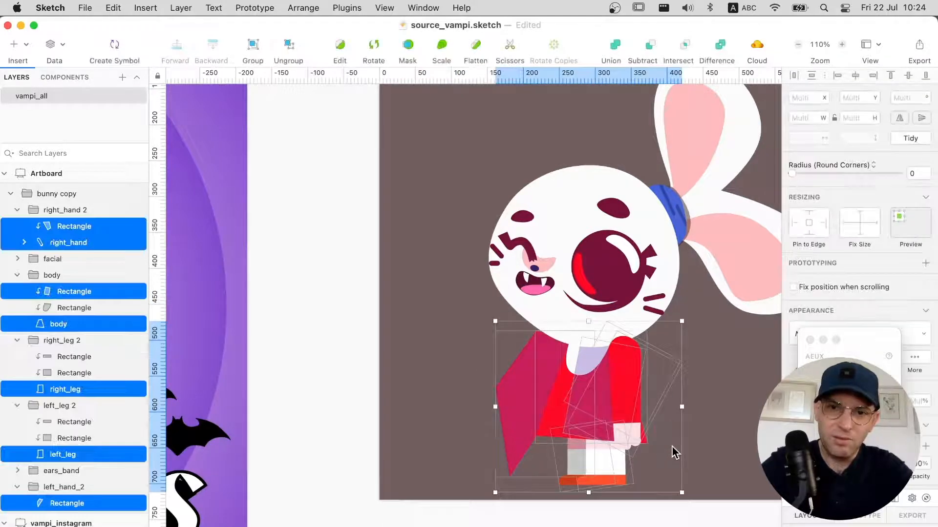
pyautogui.press('Delete')
pyautogui.click(577, 368)
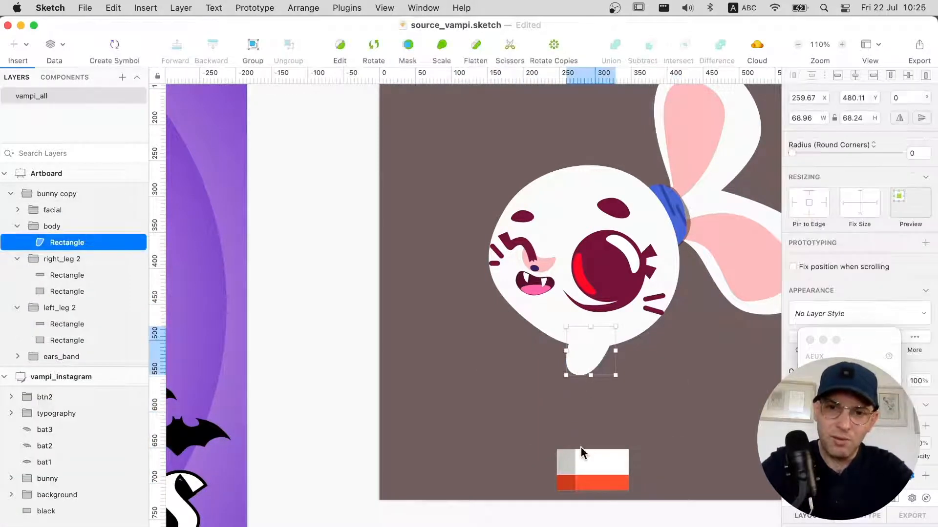
pyautogui.moveTo(518, 433); pyautogui.dragTo(655, 495)
pyautogui.press('Delete')
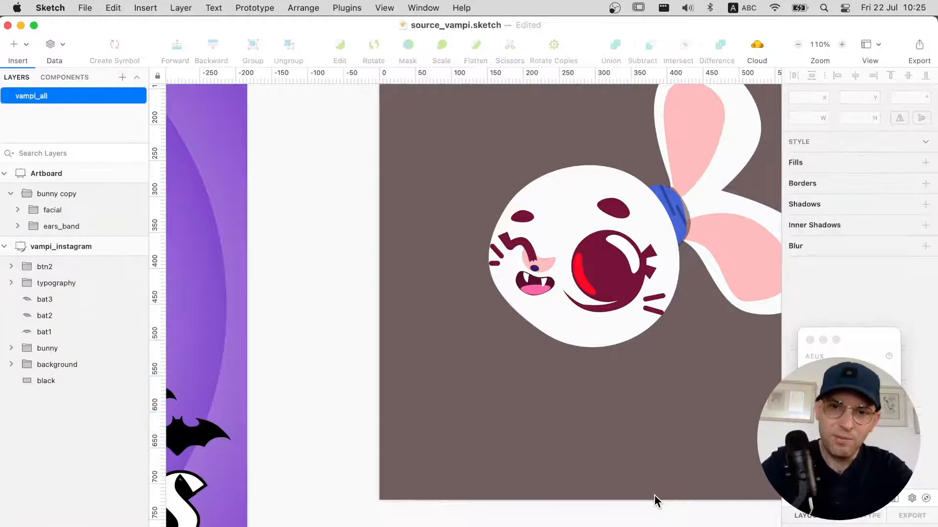
# - Delete two of the dark stripe rectangles from the blue ear band of the bunny copy
pyautogui.scroll(5, 588, 395)
pyautogui.hscroll(3, 588, 396)
pyautogui.click(552, 335)
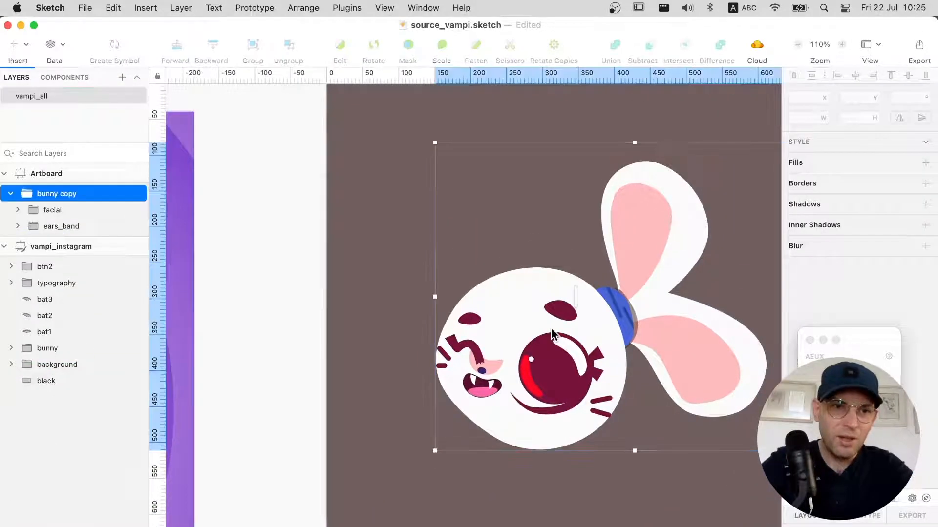
pyautogui.keyDown('super'); pyautogui.click(614, 305); pyautogui.keyUp('super')
pyautogui.keyDown('shift'); pyautogui.keyDown('super'); pyautogui.click(629, 318); pyautogui.keyUp('super'); pyautogui.keyUp('shift')
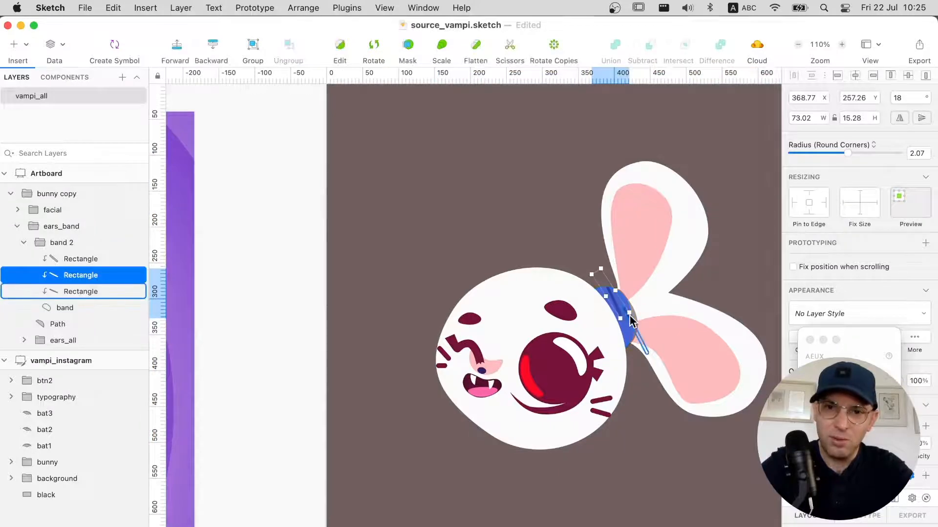
pyautogui.press('BackSpace')
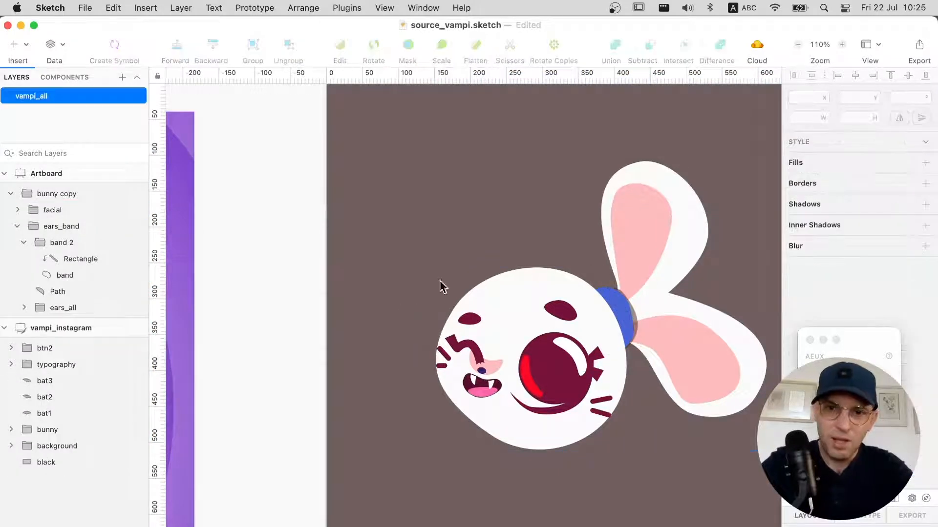
# - Delete the semi-transparent shadow path overlapping the blue ear band
pyautogui.scroll(5, 635, 316)
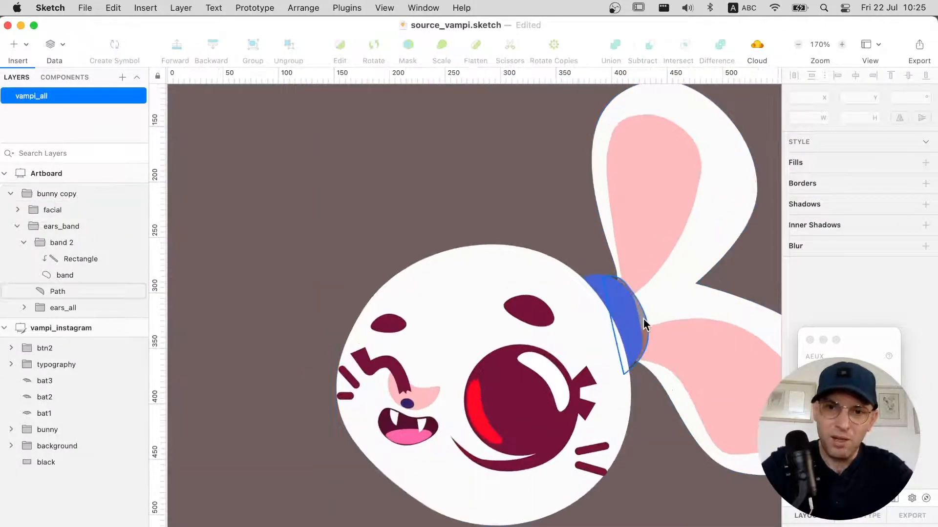
pyautogui.keyDown('super'); pyautogui.click(644, 324); pyautogui.keyUp('super')
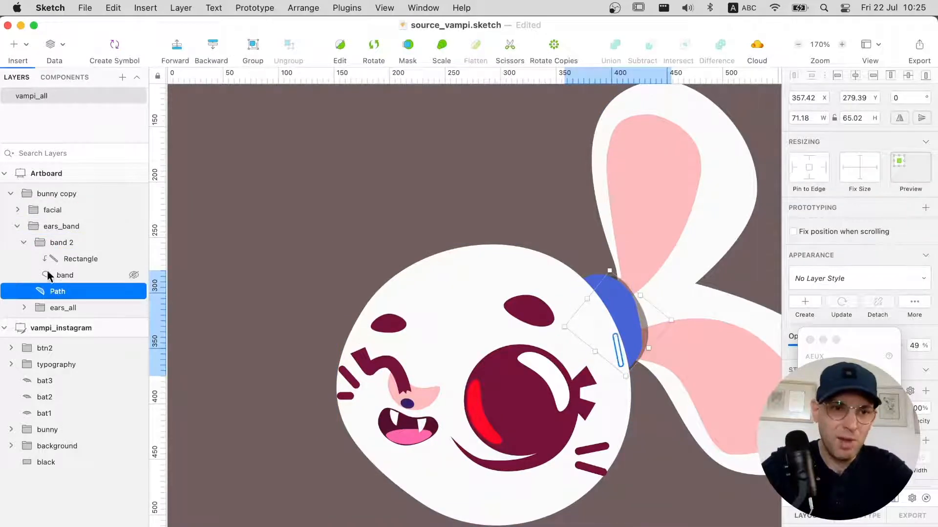
pyautogui.press('BackSpace')
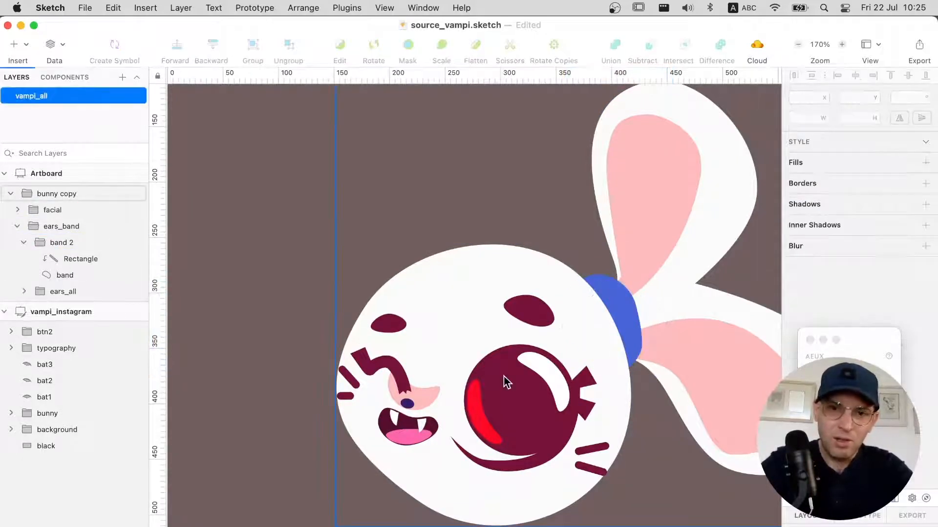
# - Ungroup the bunny copy and all its nested groups into individual layers directly on the artboard
pyautogui.scroll(-4, 516, 410)
pyautogui.click(478, 360)
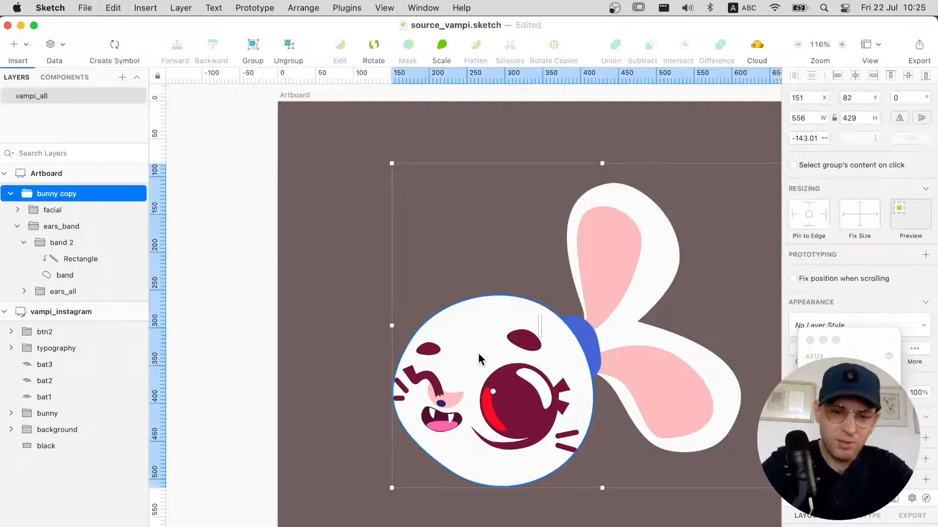
pyautogui.press('shift+super+g')
pyautogui.press('shift+super+g')
pyautogui.press('shift+super+g')
pyautogui.press('shift+super+g')
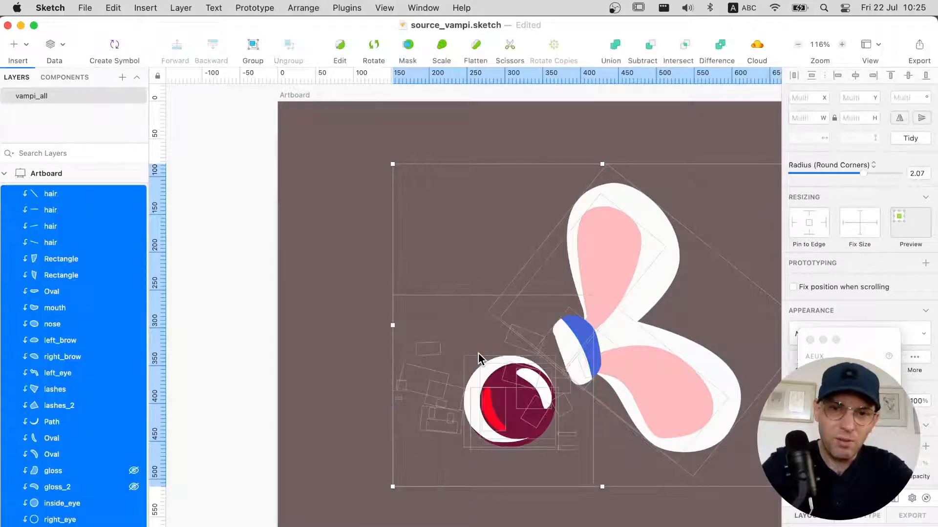
pyautogui.scroll(-5, 61, 455)
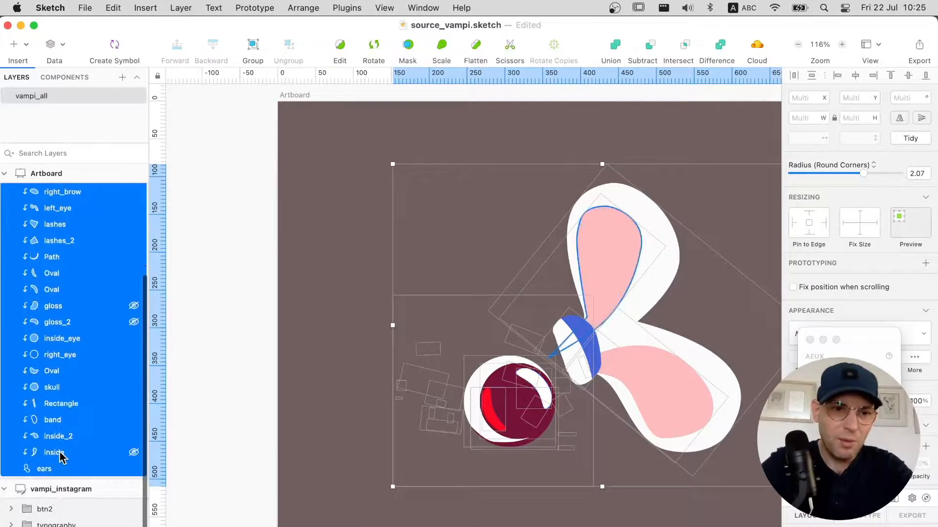
# - Remove the masks from the ears, band and right_eye layers so the layers above them are no longer clipped
pyautogui.click(64, 470)
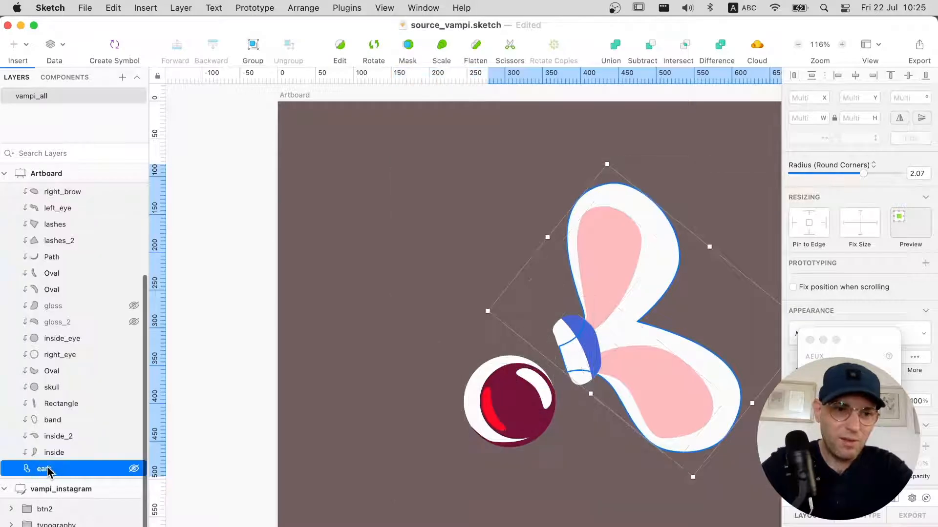
pyautogui.rightClick(43, 469)
pyautogui.press('Escape')
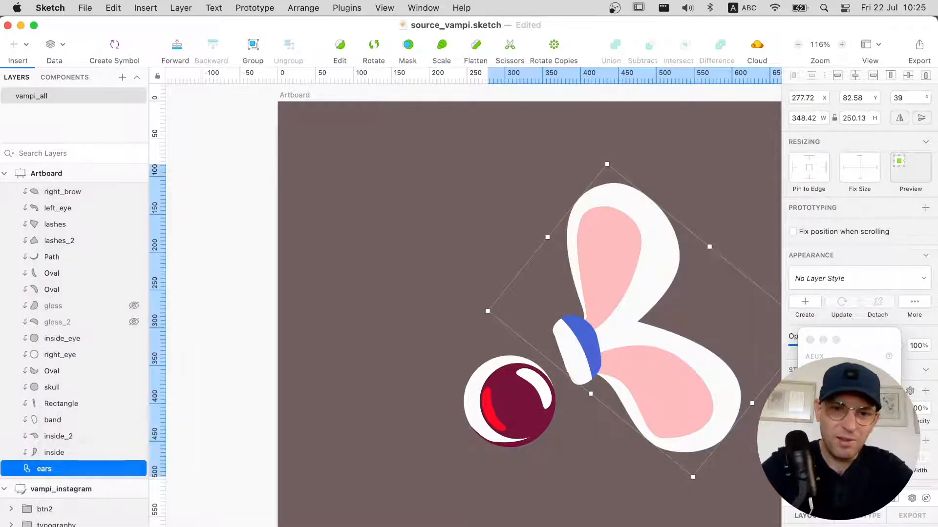
pyautogui.click(36, 421)
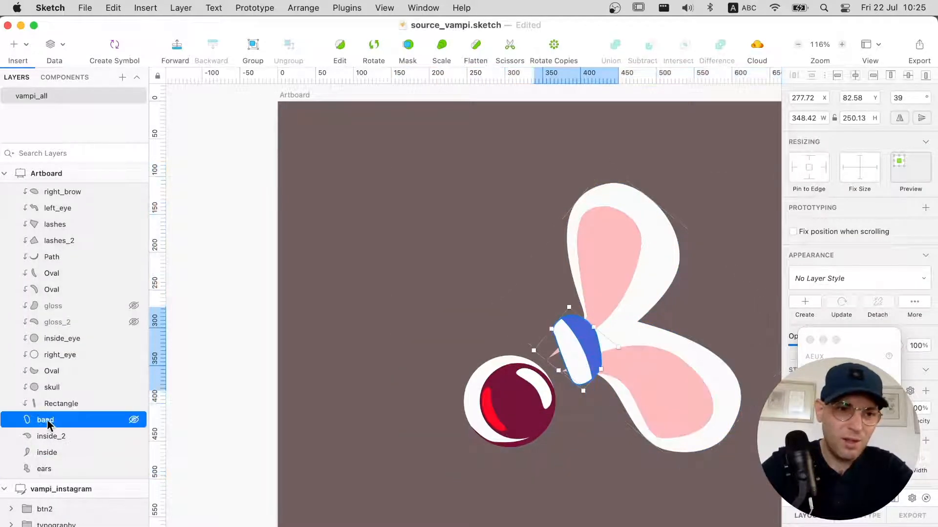
pyautogui.rightClick(36, 421)
pyautogui.press('Escape')
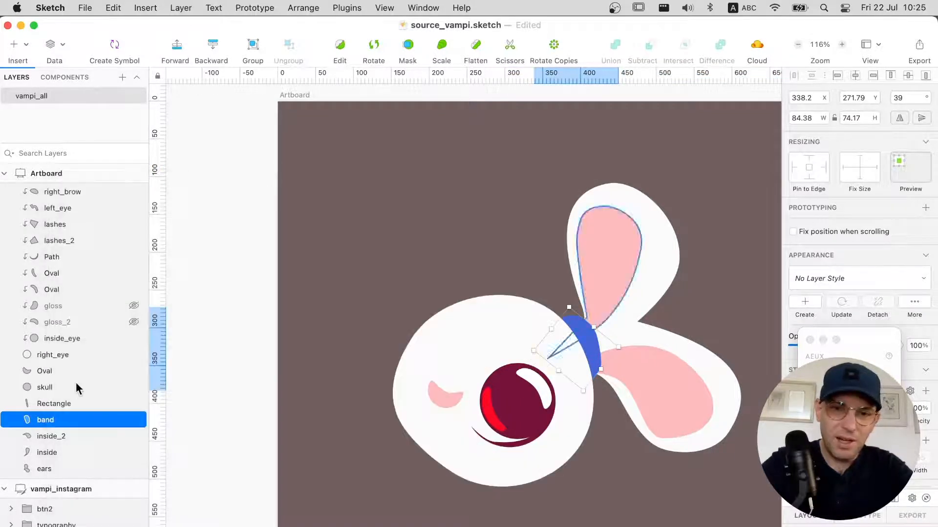
pyautogui.click(54, 355)
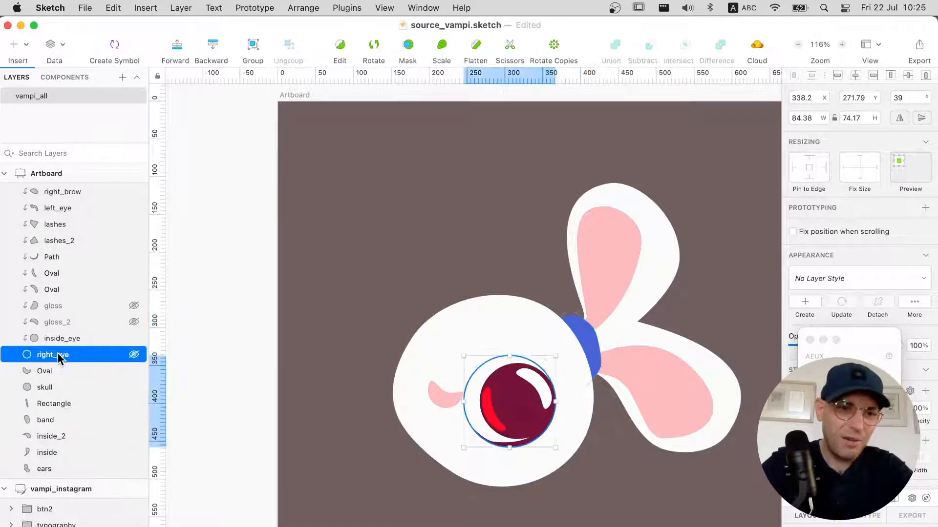
pyautogui.rightClick(55, 356)
pyautogui.press('Escape')
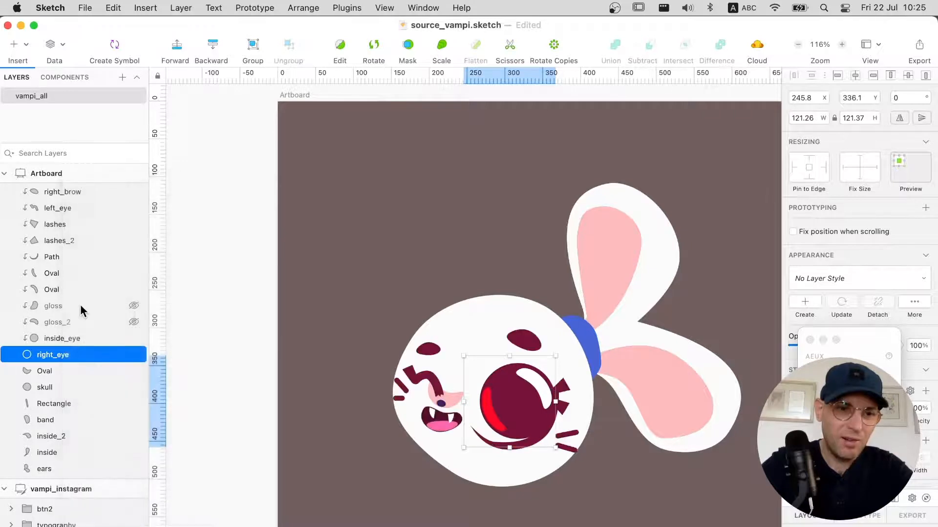
# - Group all visible bunny head layers on the artboard into one group
pyautogui.scroll(3, 80, 303)
pyautogui.click(403, 216)
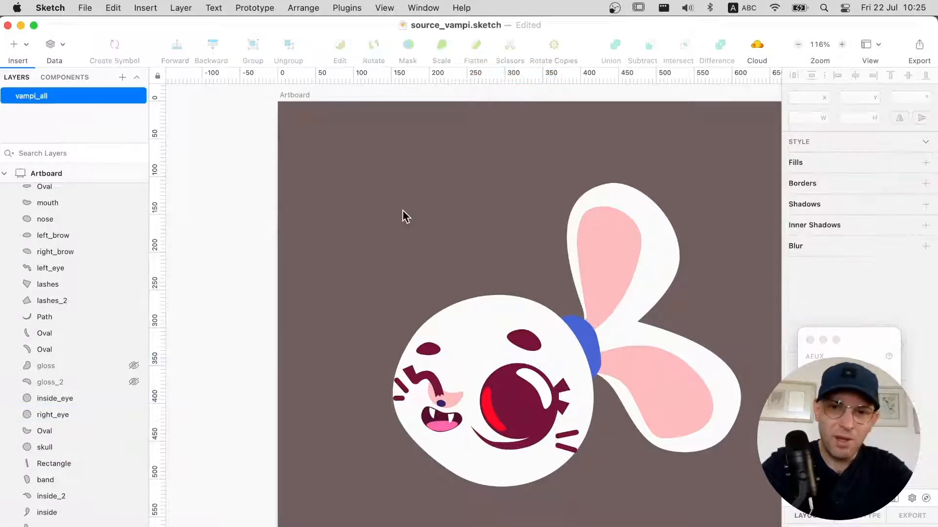
pyautogui.scroll(-2, 404, 216)
pyautogui.hscroll(2, 403, 216)
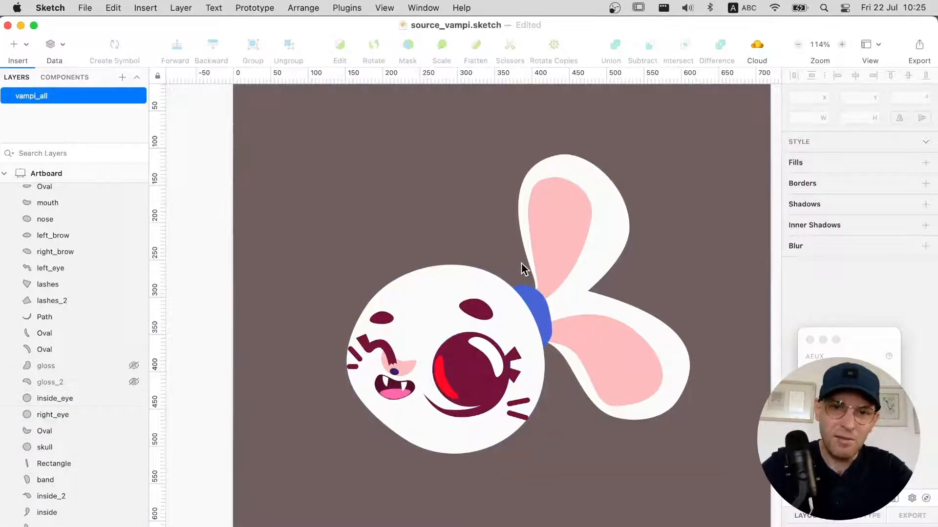
pyautogui.moveTo(321, 140); pyautogui.dragTo(722, 478)
pyautogui.press('super+g')
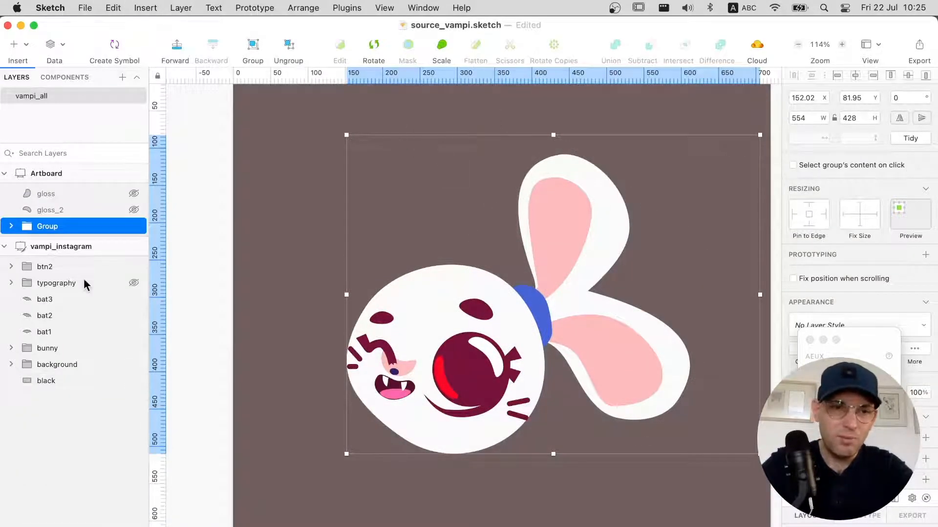
# - Delete the hidden gloss and gloss_2 layers from the artboard
pyautogui.click(54, 210)
pyautogui.keyDown('shift'); pyautogui.click(65, 194); pyautogui.keyUp('shift')
pyautogui.press('BackSpace')
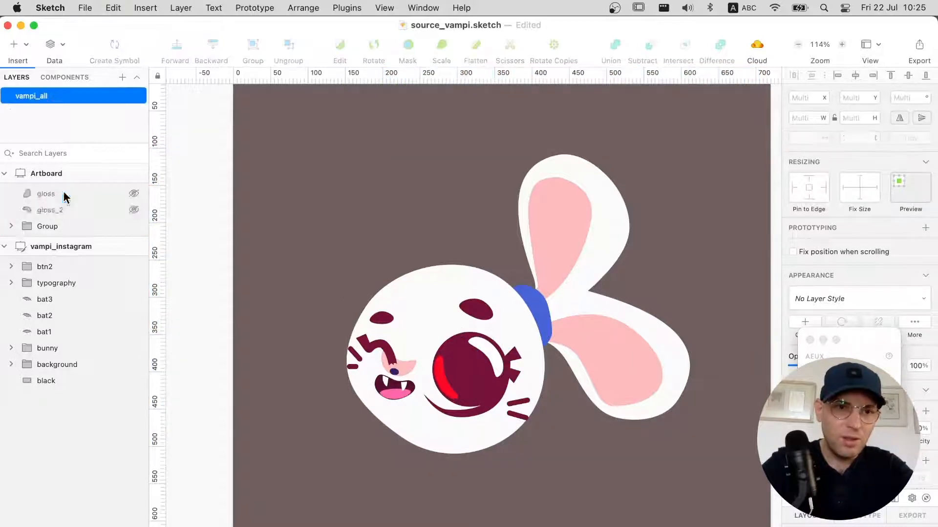
# - Rotate the bunny head group by 16°
pyautogui.click(471, 392)
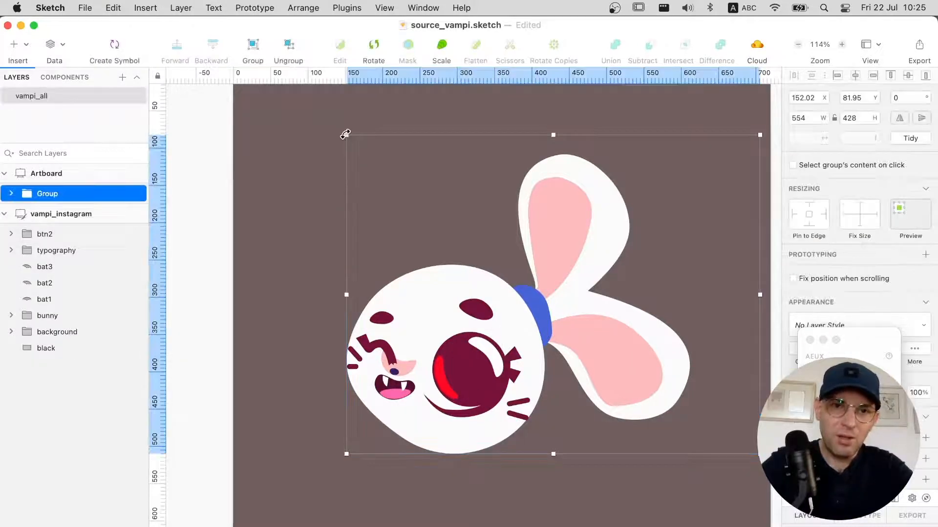
pyautogui.moveTo(345, 134); pyautogui.dragTo(429, 130)
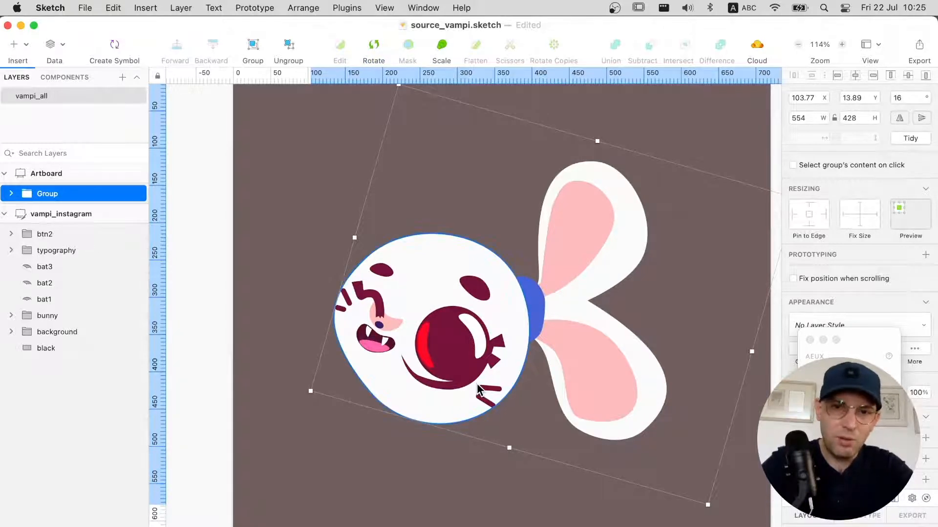
# - Draw a 52 × 89 rectangle on the bunny's forehead between the brows and round its corners with radius 15
pyautogui.scroll(3, 463, 302)
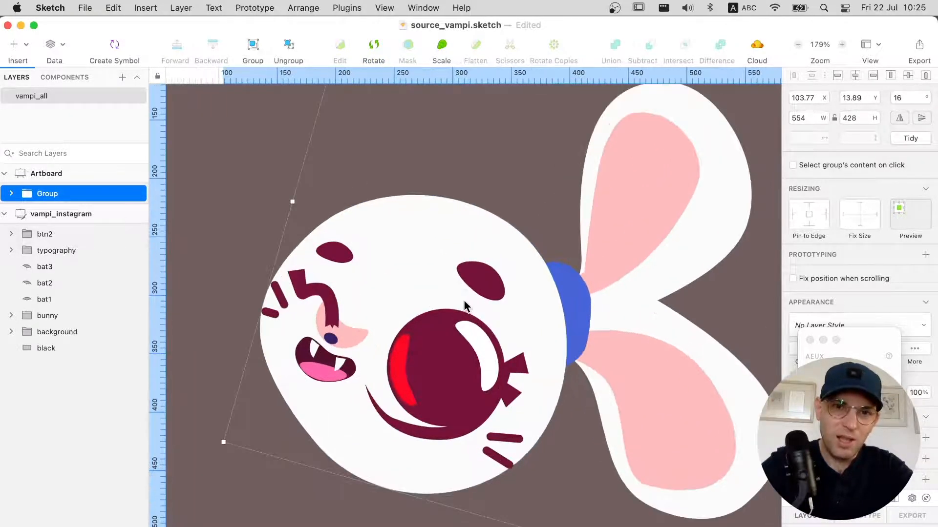
pyautogui.press('r')
pyautogui.moveTo(374, 200)
pyautogui.mouseDown()
pyautogui.moveTo(439, 295)
pyautogui.moveTo(433, 304)
pyautogui.mouseUp()
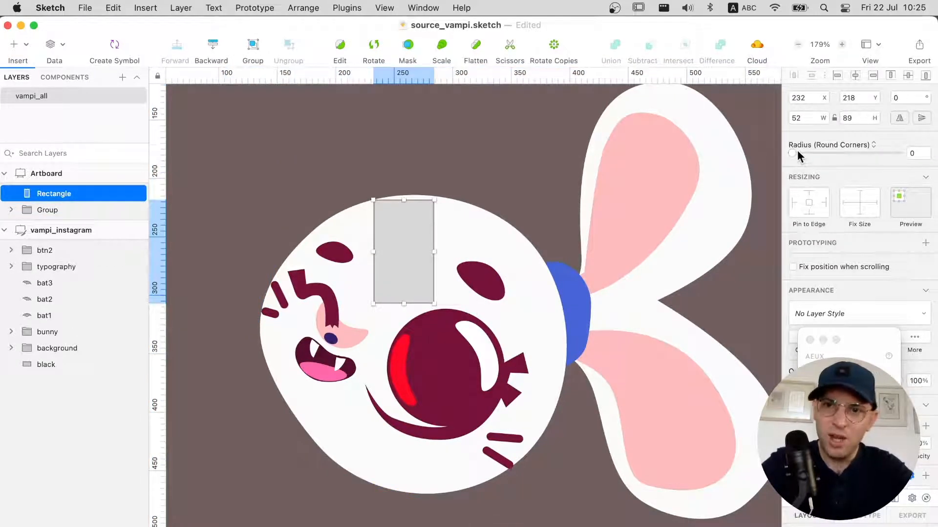
pyautogui.moveTo(792, 156); pyautogui.dragTo(873, 158)
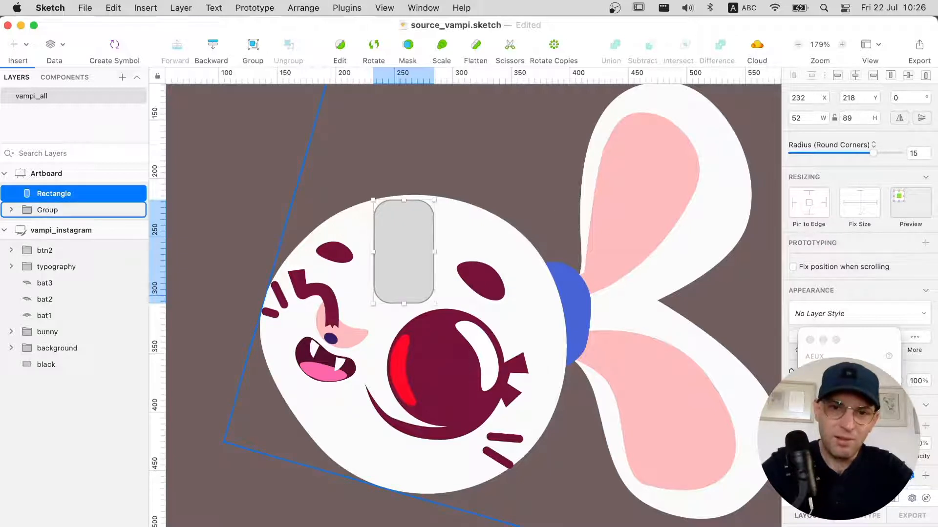
# - Select everything on the artboard and ungroup the rotated bunny head into individual layers
pyautogui.hotkey('ctrl', 'c')
pyautogui.press('Escape')
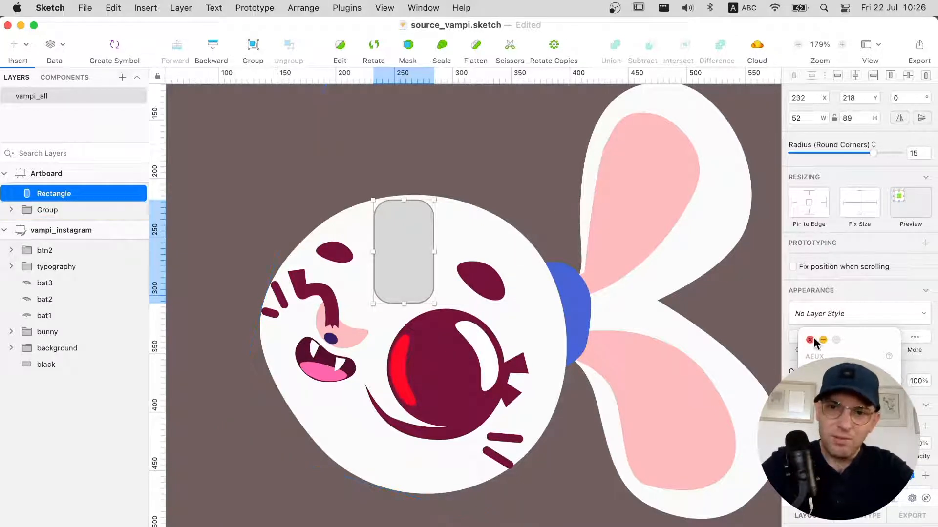
pyautogui.press('super+a')
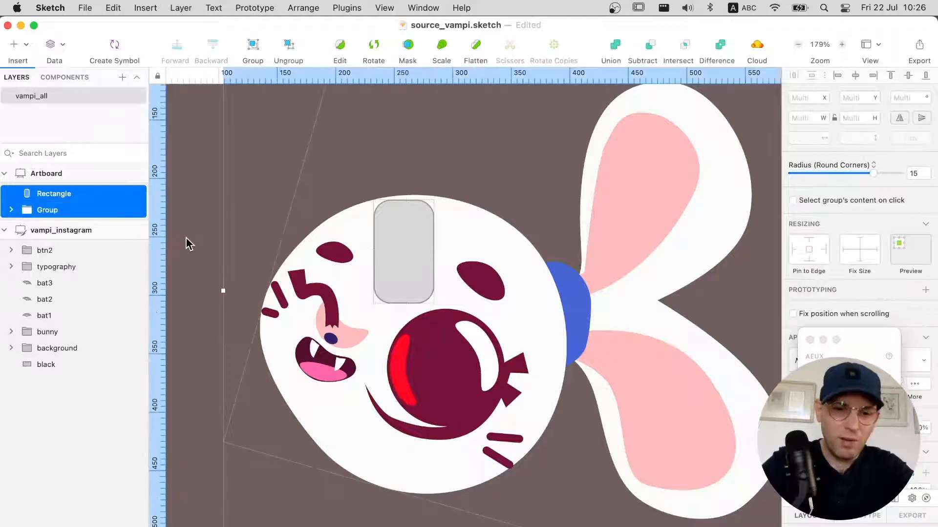
pyautogui.press('shift+super+g')
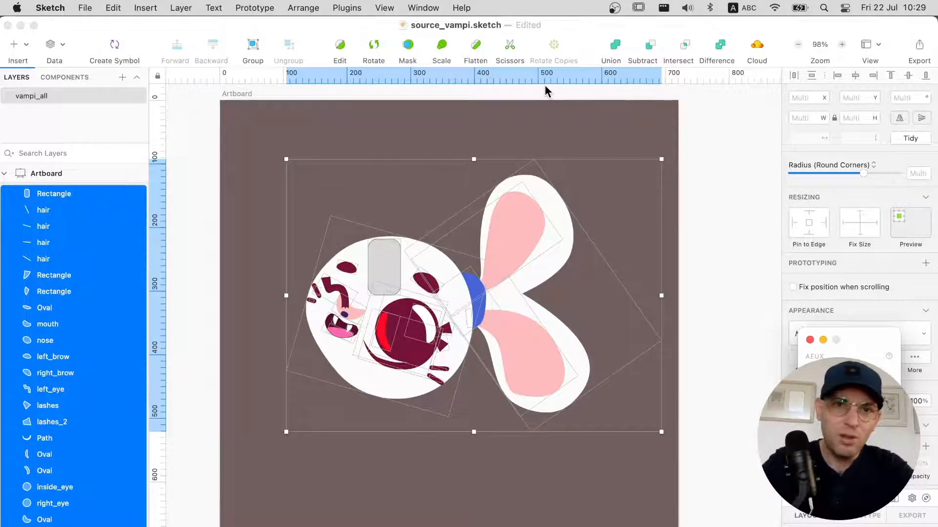
# - Customize the toolbar so that the Flatten command sits directly after Edit
pyautogui.rightClick(316, 46)
pyautogui.click(336, 102)
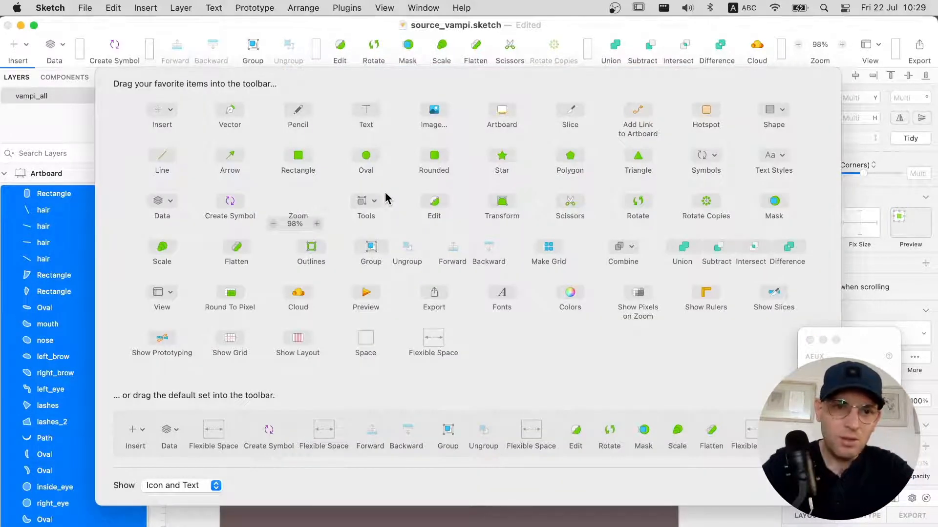
pyautogui.moveTo(243, 256); pyautogui.dragTo(373, 62)
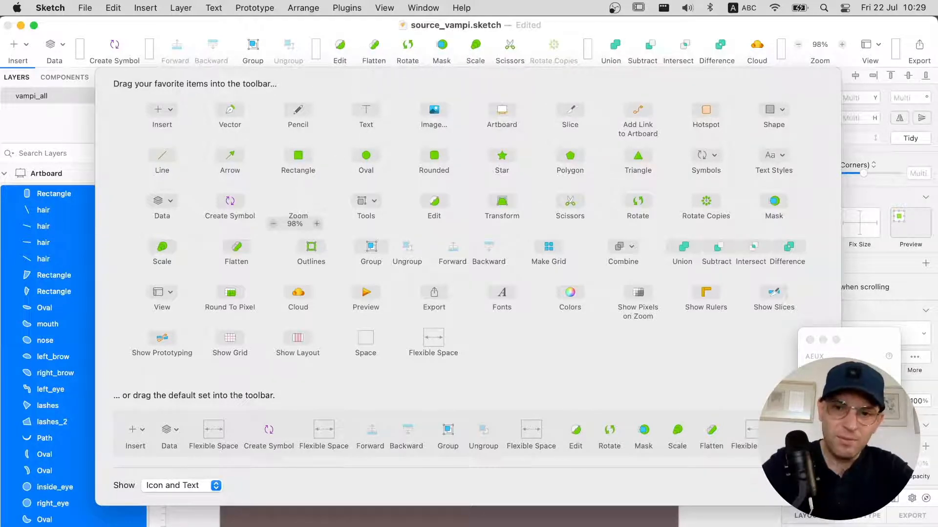
pyautogui.press('Return')
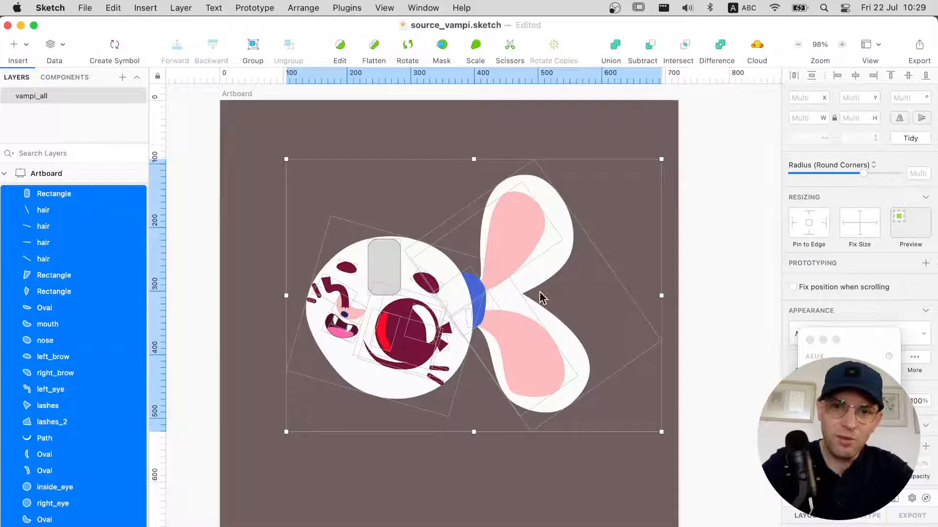
# - Flatten all selected bunny head layers, including the rounded rectangle, and clear the selection
pyautogui.click(375, 45)
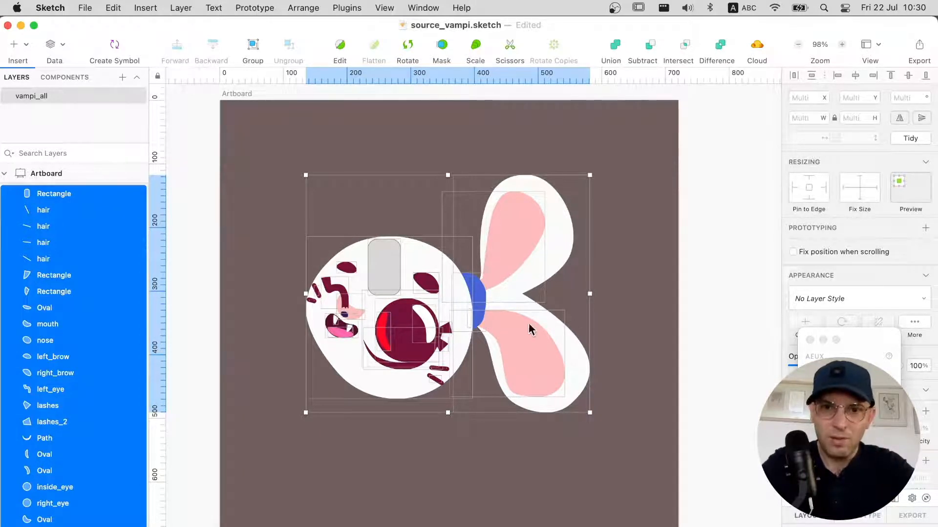
pyautogui.click(348, 147)
pyautogui.scroll(2, 374, 290)
pyautogui.scroll(3, 374, 290)
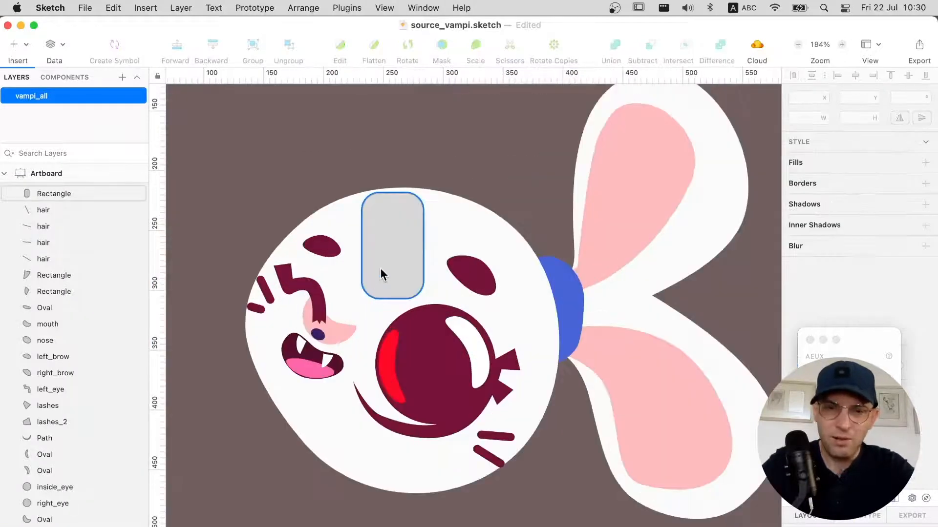
# - Inspect the path points of the flattened rounded rectangle on the forehead, then leave path editing
pyautogui.click(381, 268)
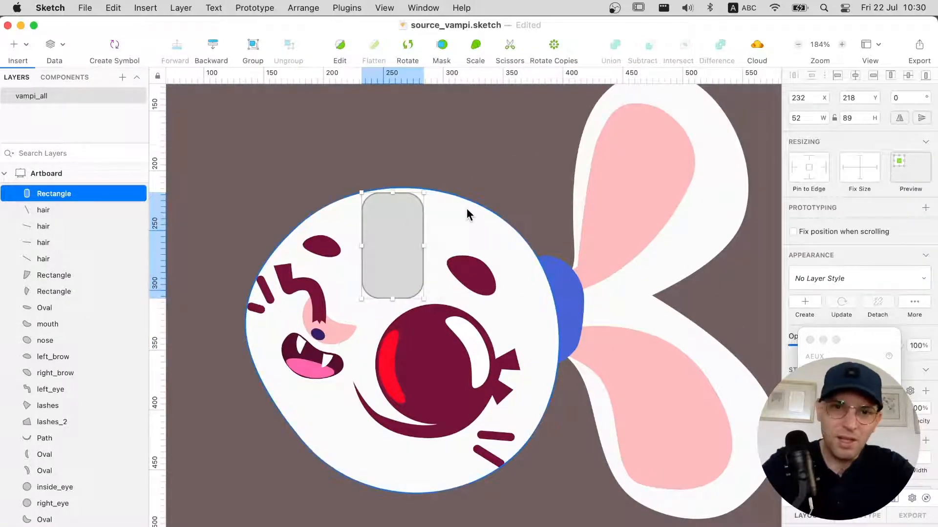
pyautogui.doubleClick(372, 206)
pyautogui.scroll(3, 372, 206)
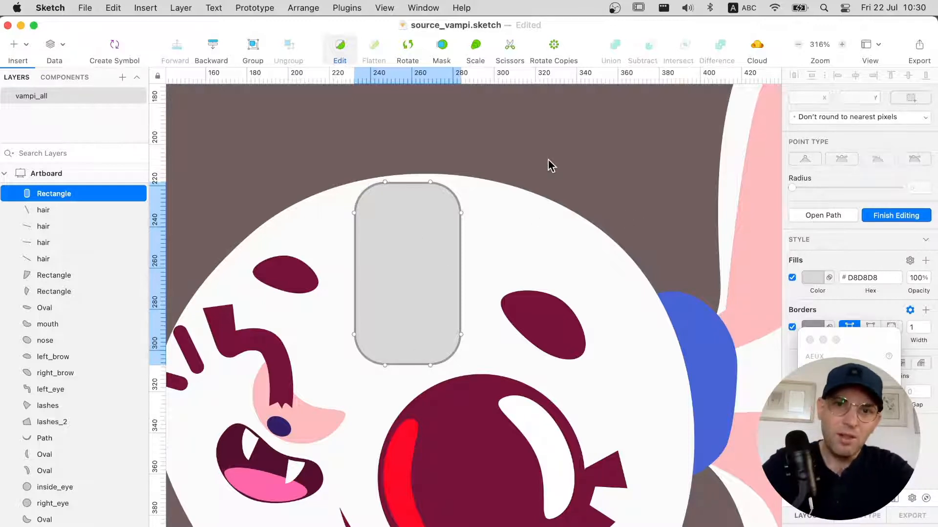
pyautogui.press('Escape')
# - Select all bunny head layers and transfer them with AEUX to After Effects as the Artboard composition
pyautogui.scroll(-3, 546, 183)
pyautogui.scroll(-4, 549, 164)
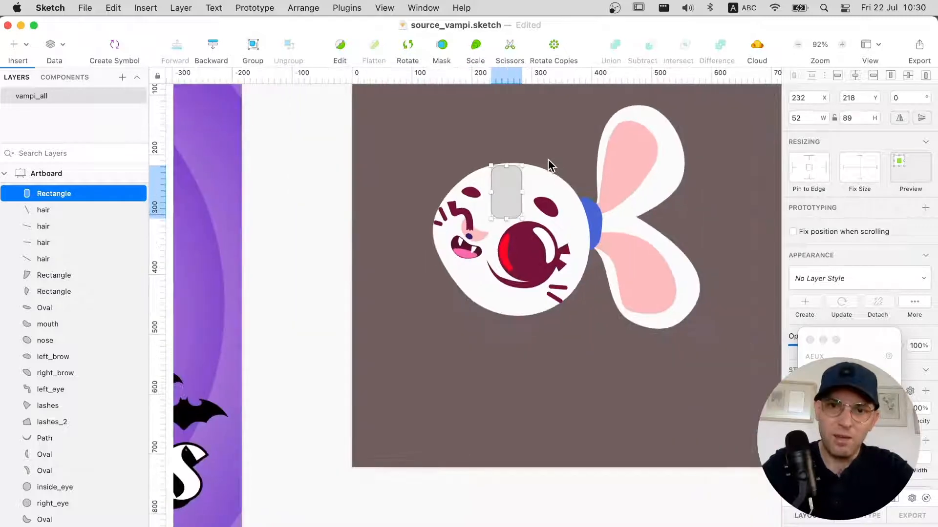
pyautogui.click(526, 158)
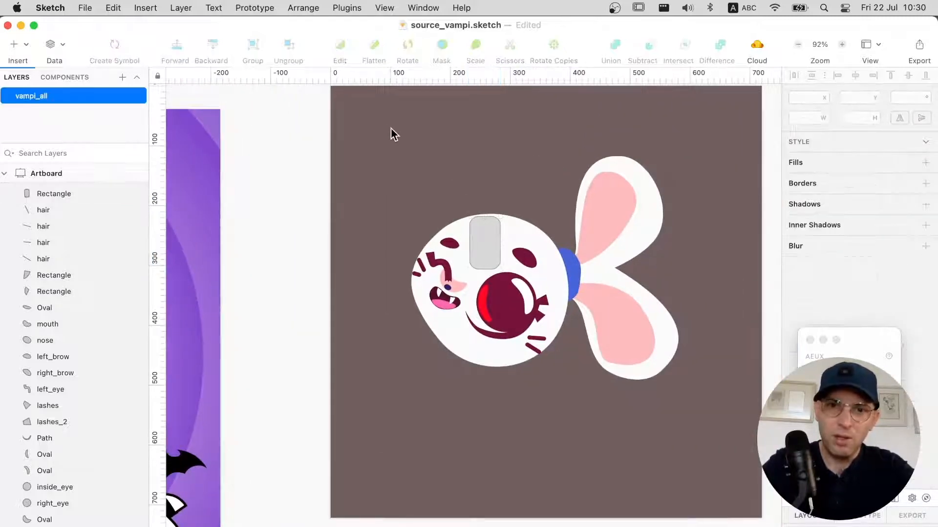
pyautogui.moveTo(385, 132); pyautogui.dragTo(718, 446)
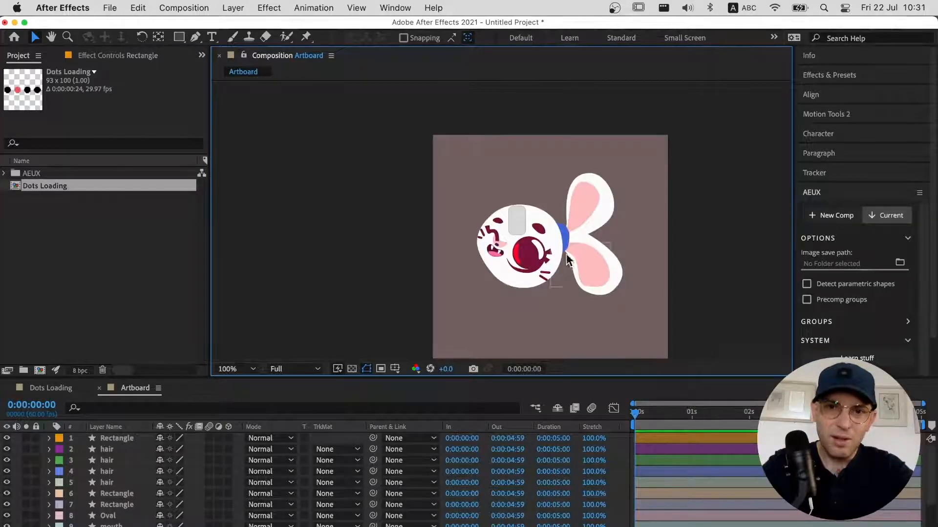
# - Examine the transferred rectangle, skull and ears shape layers in the Artboard composition for shape and placement
pyautogui.scroll(2, 517, 212)
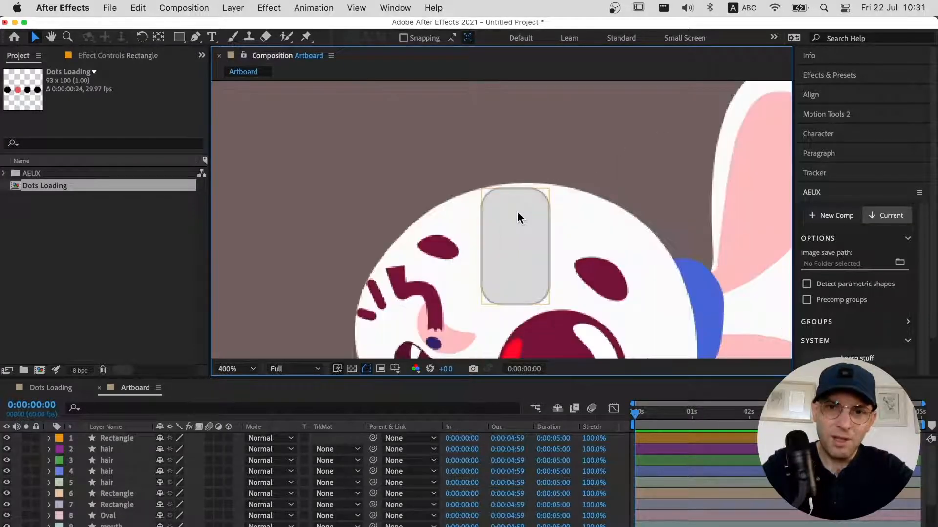
pyautogui.click(613, 209)
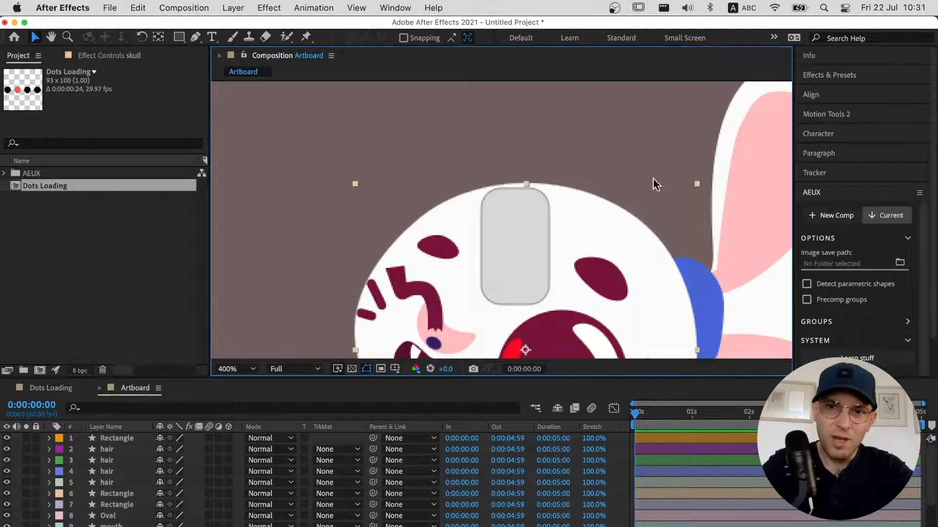
pyautogui.click(732, 123)
pyautogui.scroll(-2, 735, 122)
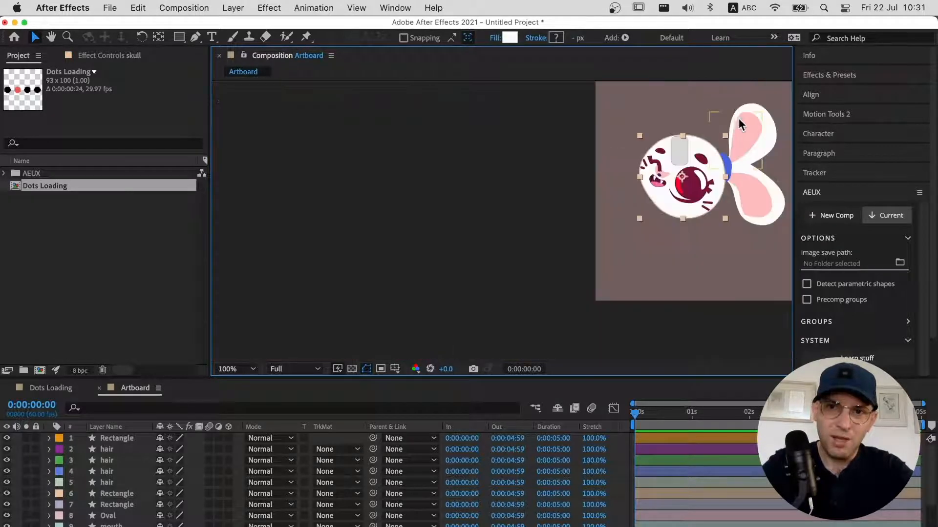
pyautogui.click(755, 215)
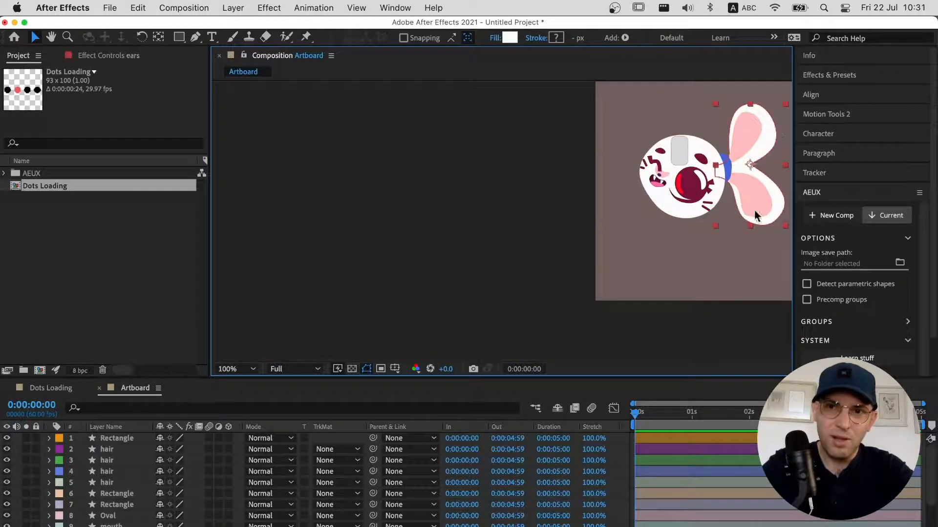
pyautogui.scroll(3, 718, 180)
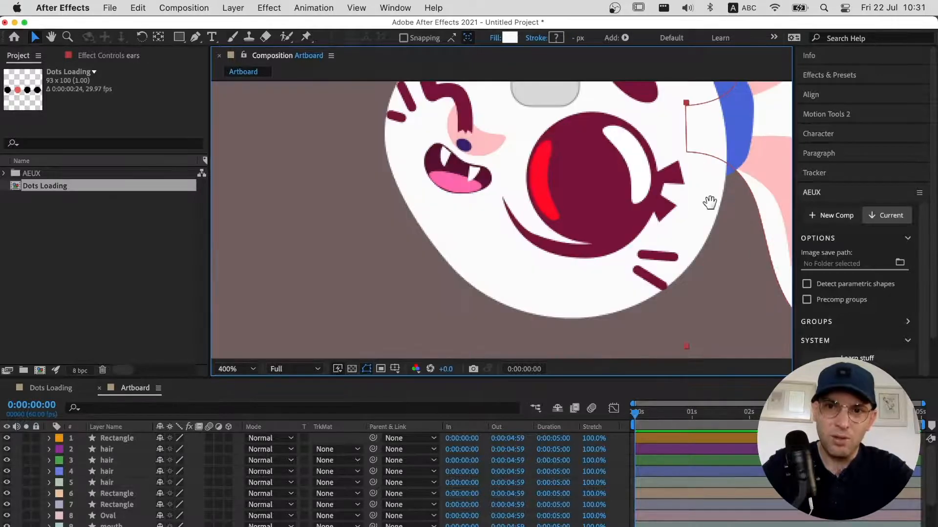
pyautogui.scroll(-4, 710, 201)
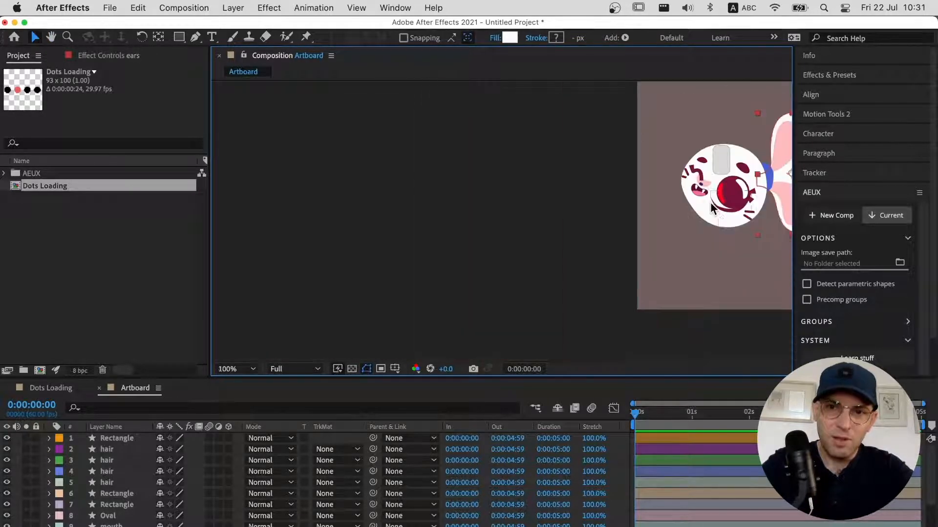
pyautogui.moveTo(718, 215); pyautogui.dragTo(570, 259)
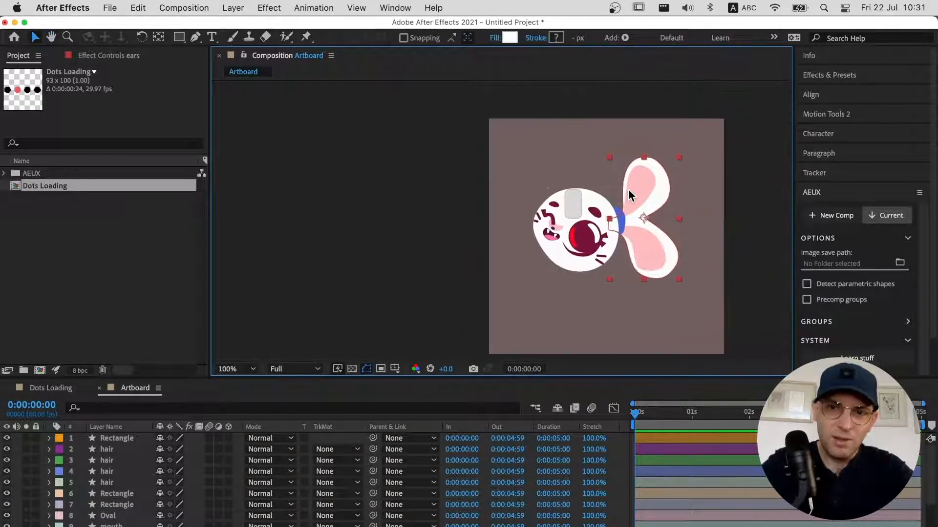
# - Examine the transferred face, skull and ears artwork up close in the Artboard composition, leaving no layer selected
pyautogui.scroll(2, 628, 189)
pyautogui.scroll(-2, 628, 189)
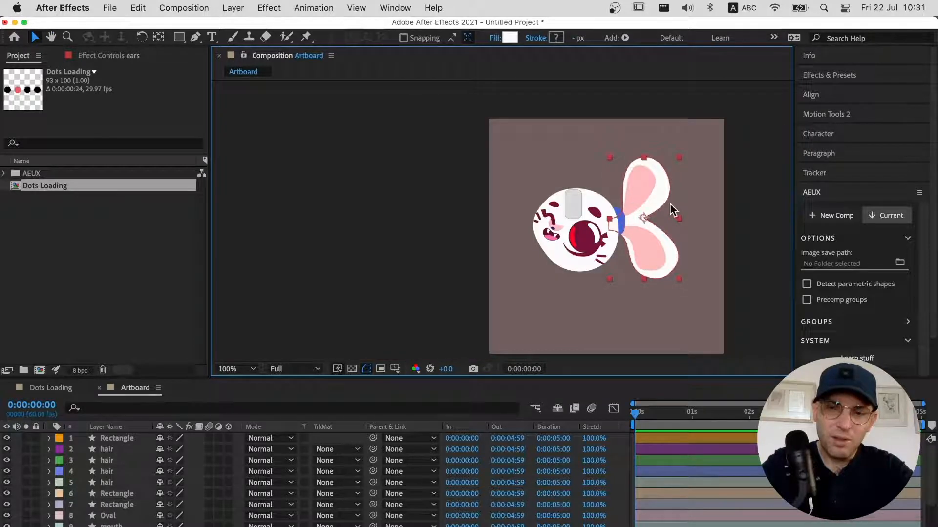
pyautogui.scroll(2, 671, 211)
pyautogui.scroll(-1, 670, 210)
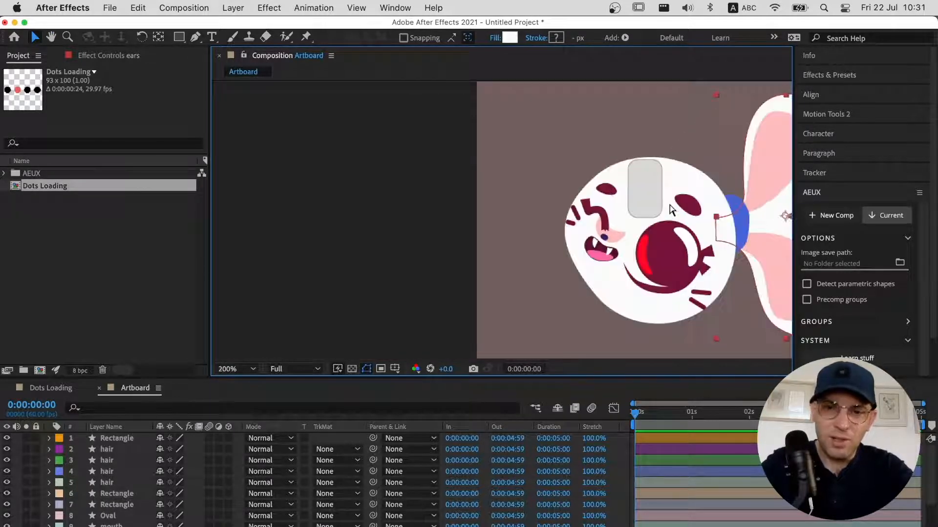
pyautogui.press('h')
pyautogui.moveTo(659, 210); pyautogui.dragTo(478, 208)
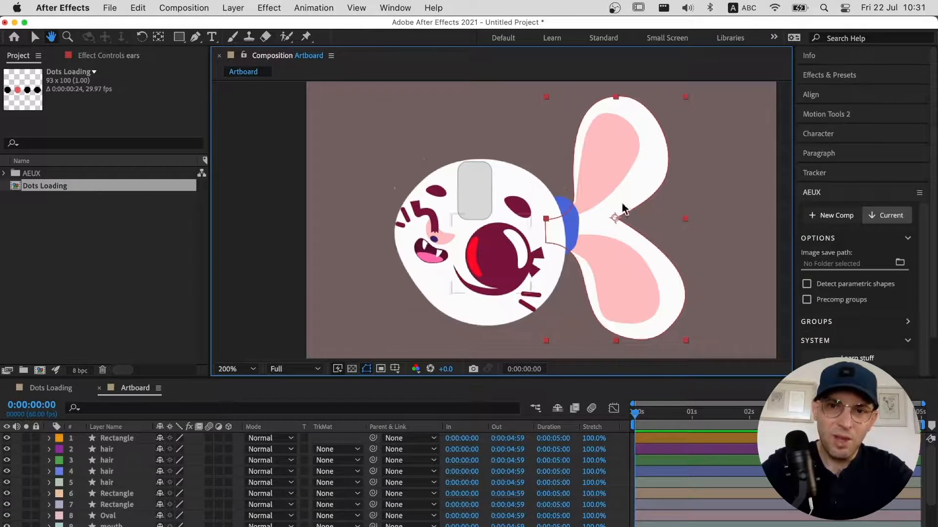
pyautogui.press('v')
pyautogui.click(736, 247)
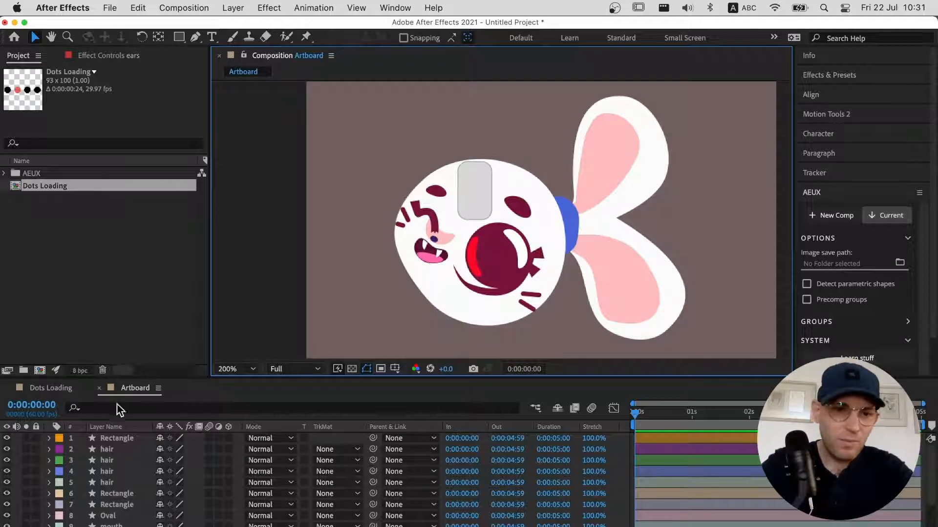
# - Switch to the Dots Loading composition and move the Artboard composition out of its AEUX subfolder to the project's root level
pyautogui.click(51, 391)
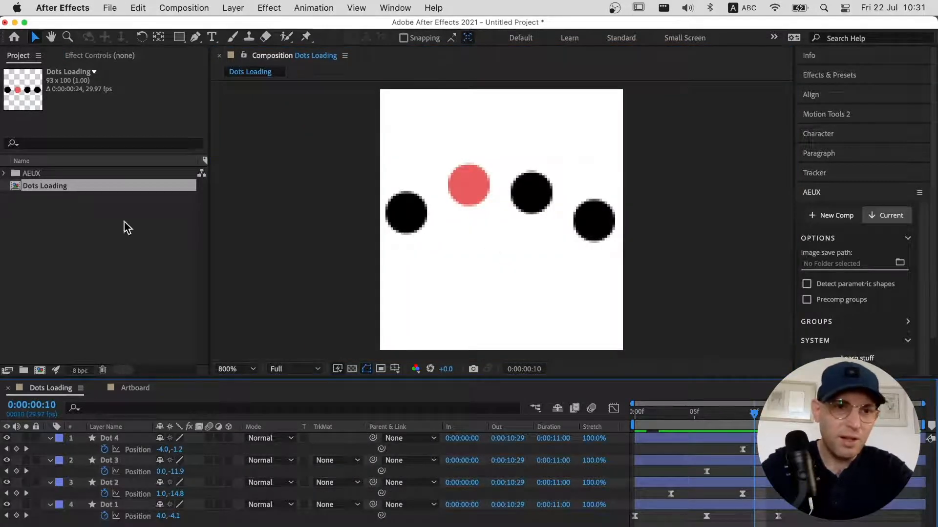
pyautogui.click(7, 173)
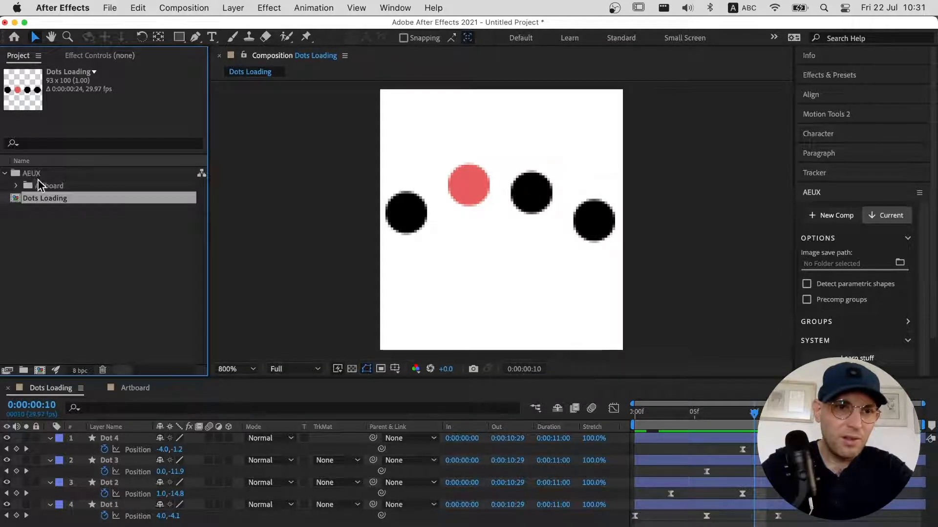
pyautogui.click(37, 181)
pyautogui.click(20, 185)
pyautogui.click(56, 195)
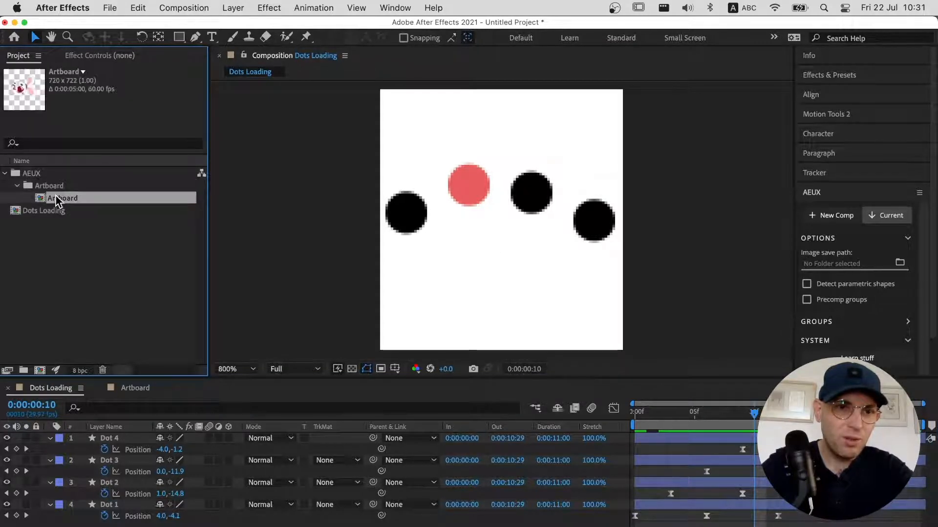
pyautogui.moveTo(56, 195); pyautogui.dragTo(52, 254)
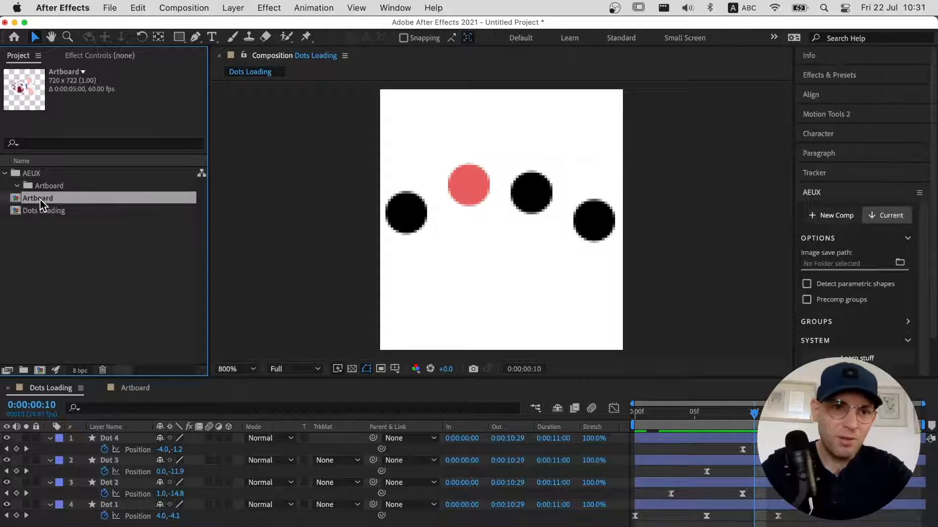
# - Create a new composition with a width and height of 300 px
pyautogui.click(84, 248)
pyautogui.press('super+n')
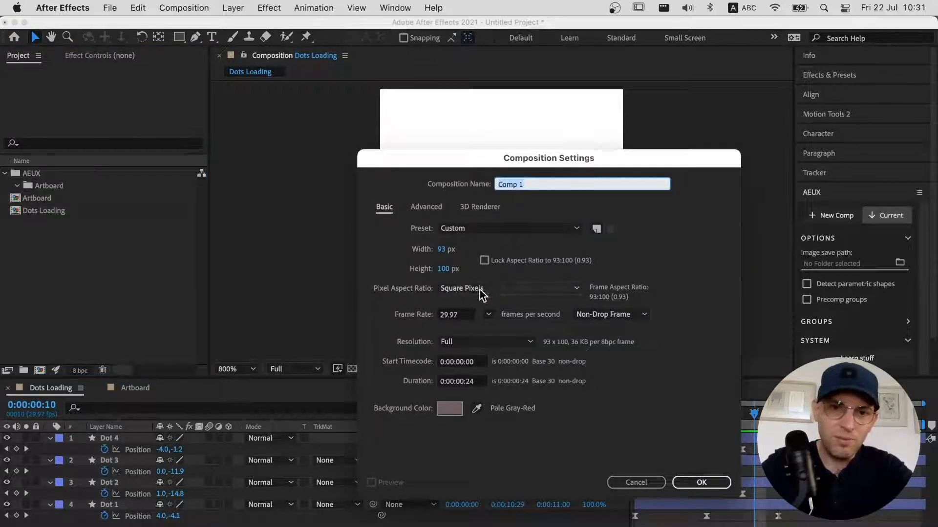
pyautogui.click(441, 250)
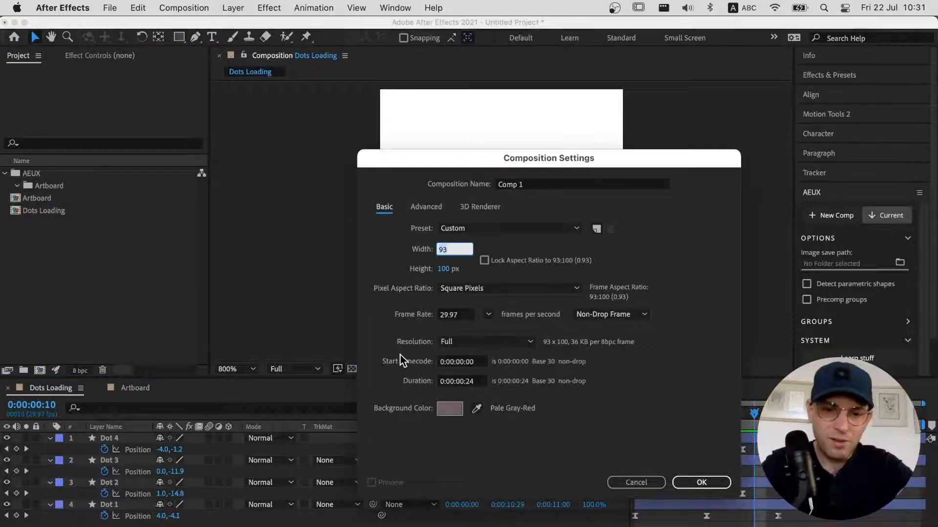
pyautogui.write('300')
pyautogui.press('Tab')
pyautogui.write('300')
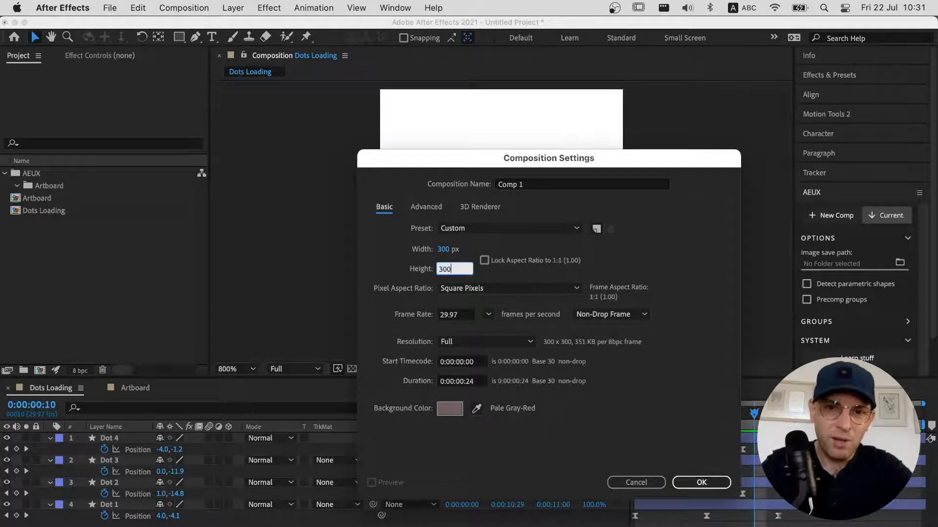
pyautogui.press('Return')
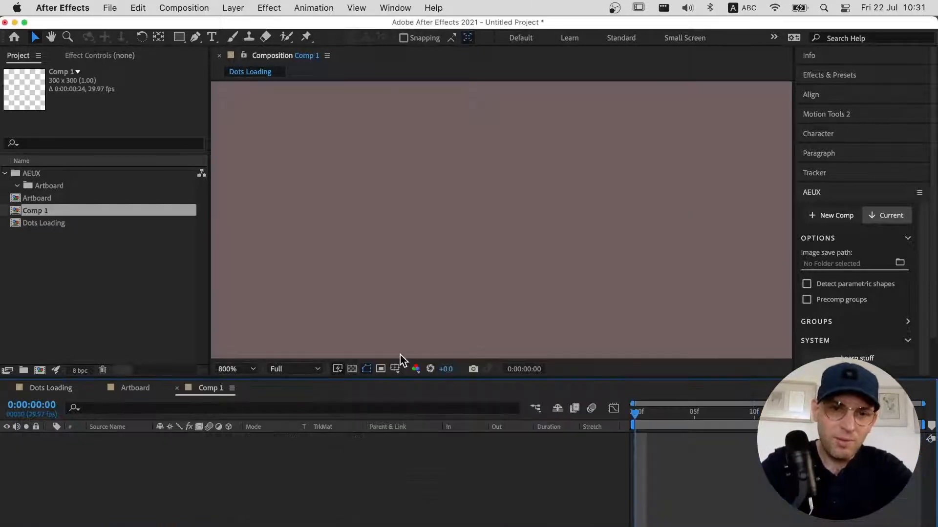
# - Rename the new 300 × 300 px composition as RENDER in its composition settings
pyautogui.press('super+k')
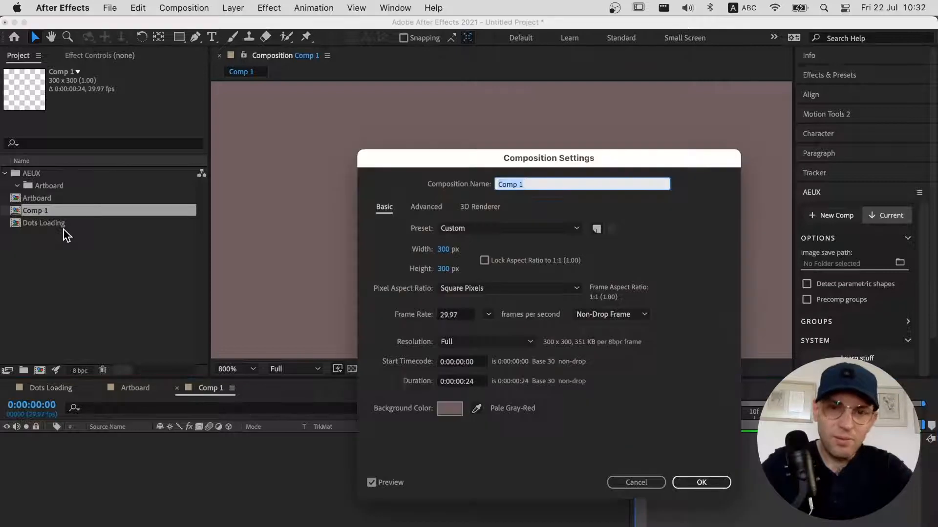
pyautogui.write('REN')
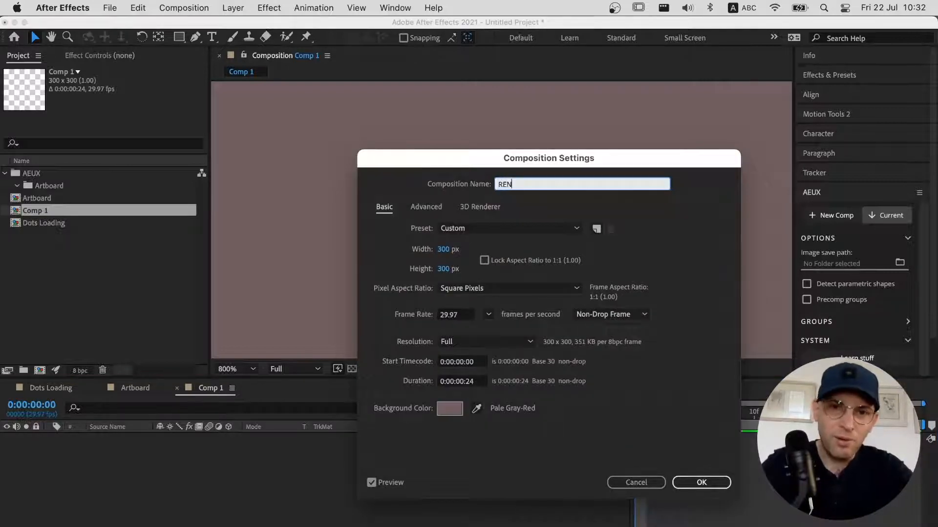
pyautogui.write('DER')
pyautogui.press('Return')
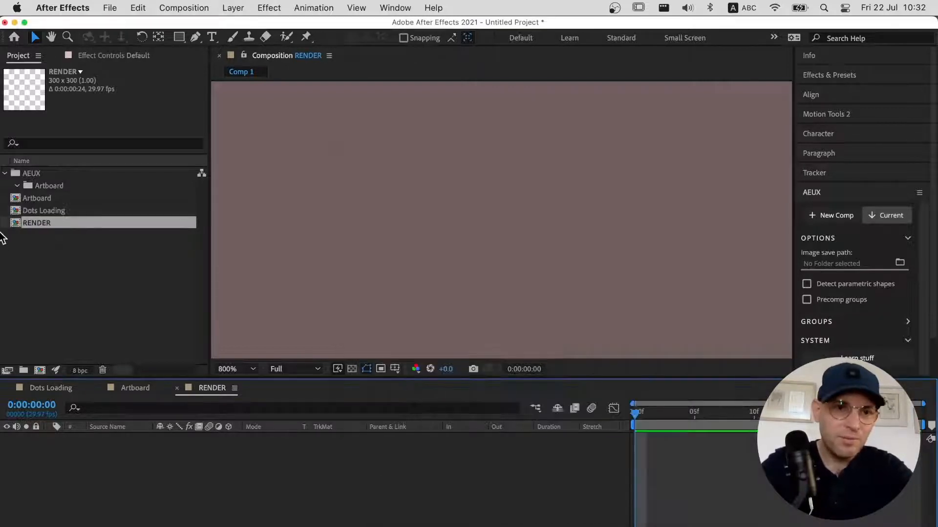
# - Add the Artboard composition as a layer in the RENDER composition
pyautogui.click(36, 200)
pyautogui.moveTo(36, 201); pyautogui.dragTo(125, 456)
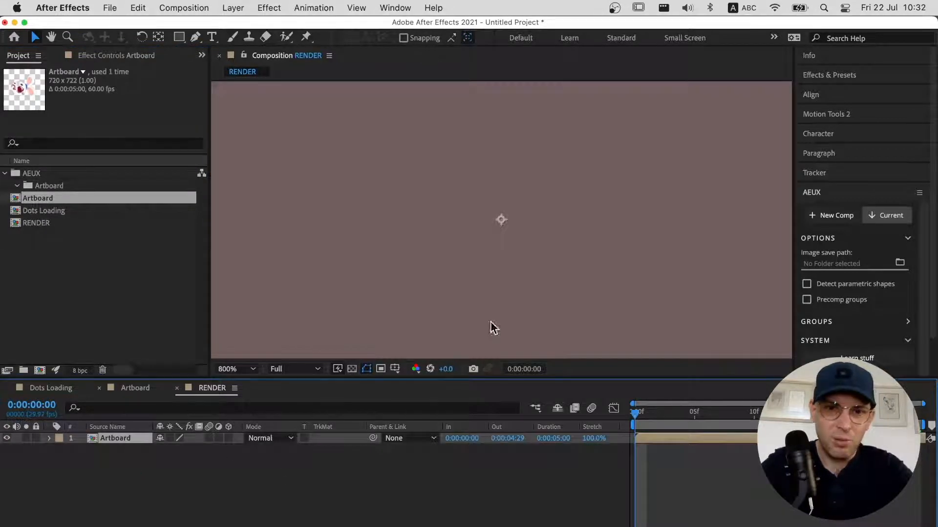
pyautogui.scroll(-6, 465, 205)
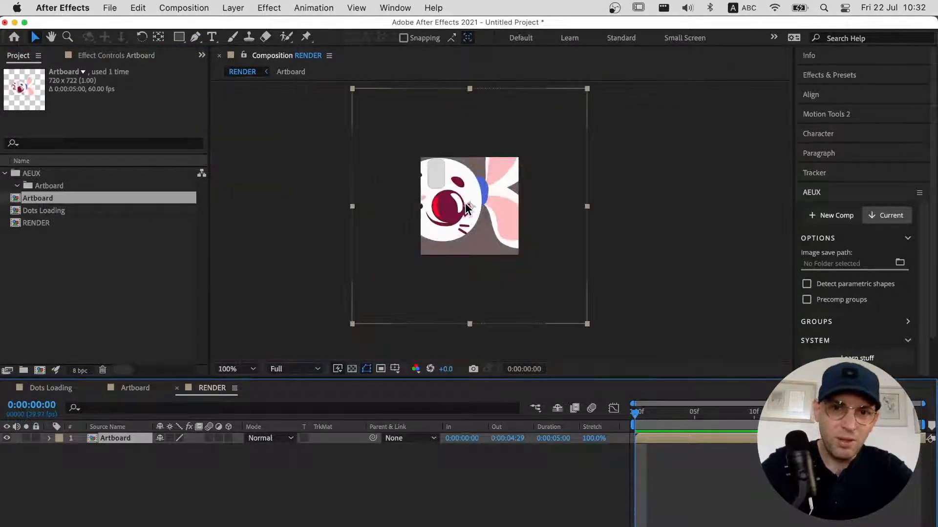
# - Scale the Artboard layer to 60% so the bunny head fits the RENDER frame
pyautogui.press('s')
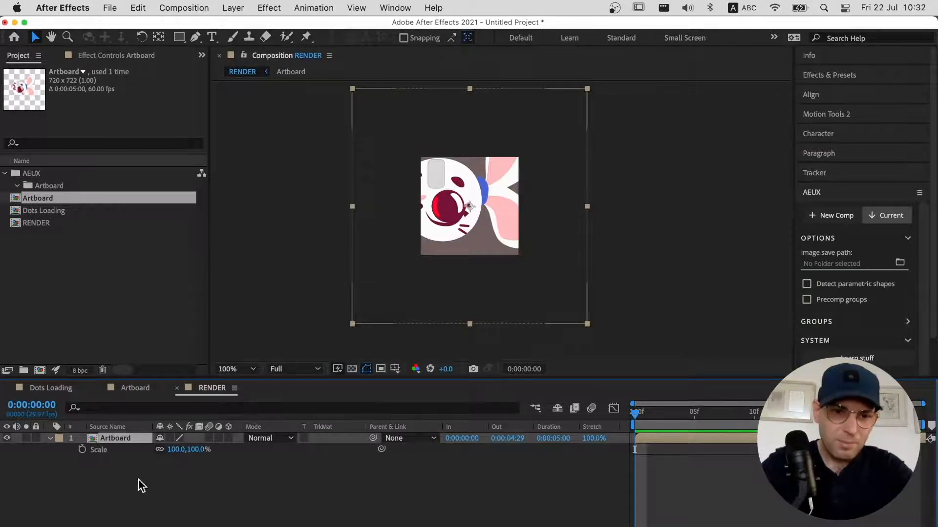
pyautogui.click(176, 449)
pyautogui.write('90')
pyautogui.press('Return')
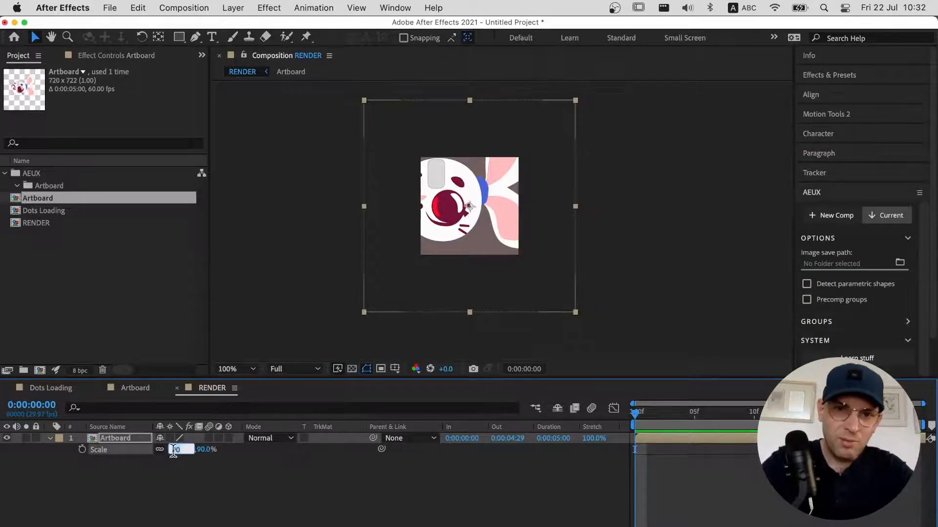
pyautogui.write('60')
pyautogui.press('Return')
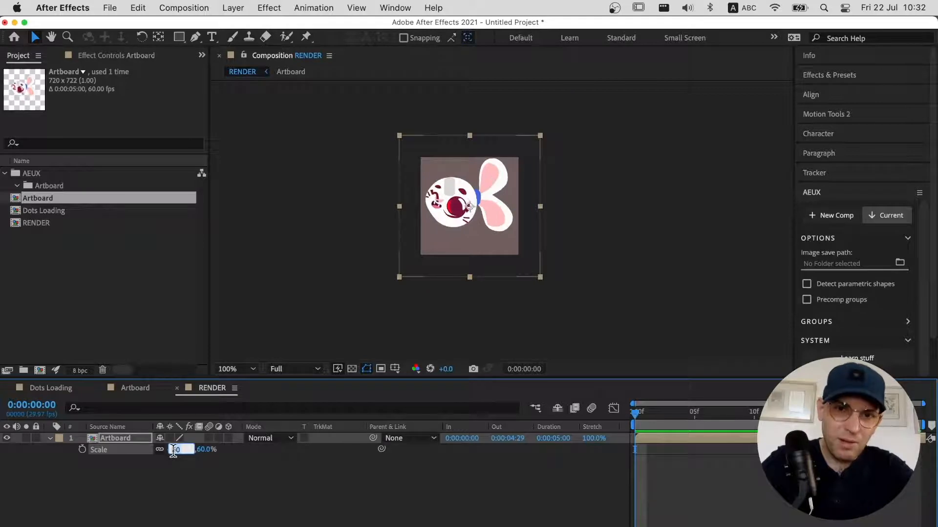
pyautogui.click(461, 282)
pyautogui.scroll(4, 447, 200)
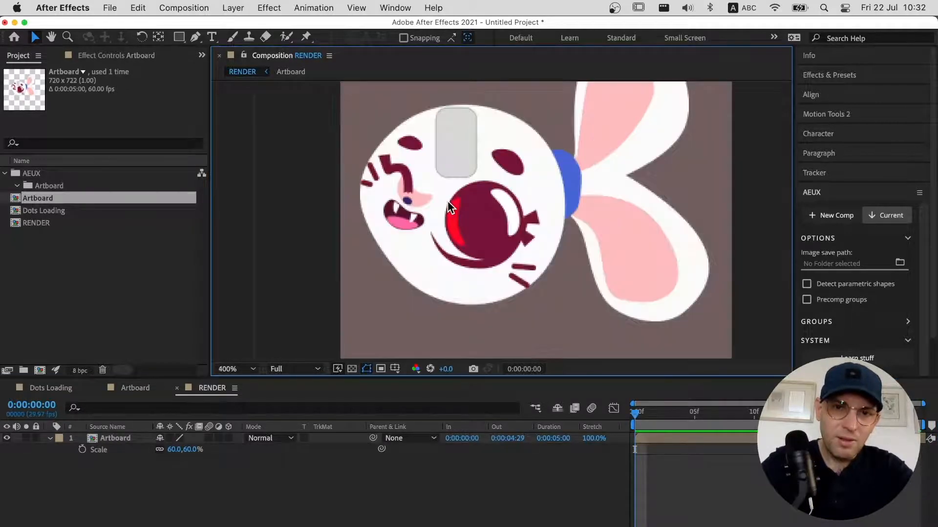
# - Copy Dot 1's position keyframes from Dots Loading and paste them onto the Artboard layer's Position in RENDER from frame 0
pyautogui.click(61, 390)
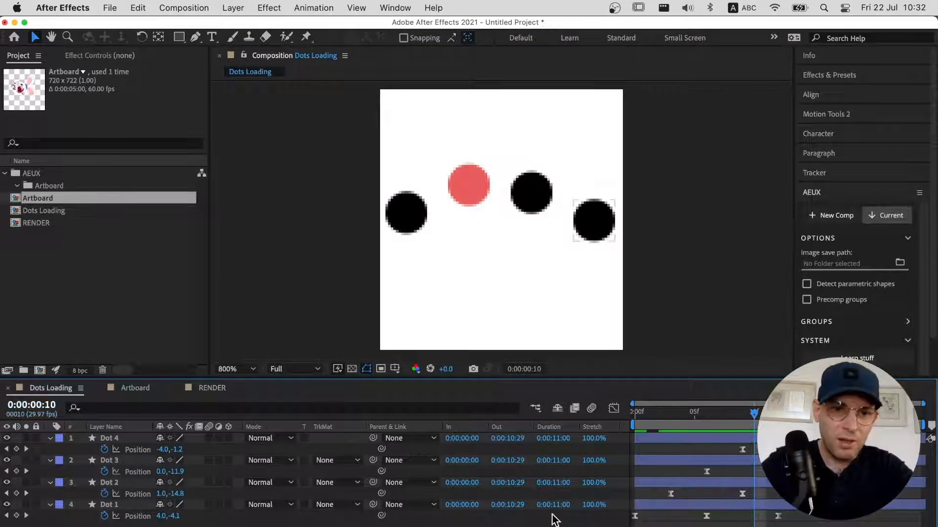
pyautogui.moveTo(791, 525); pyautogui.dragTo(620, 516)
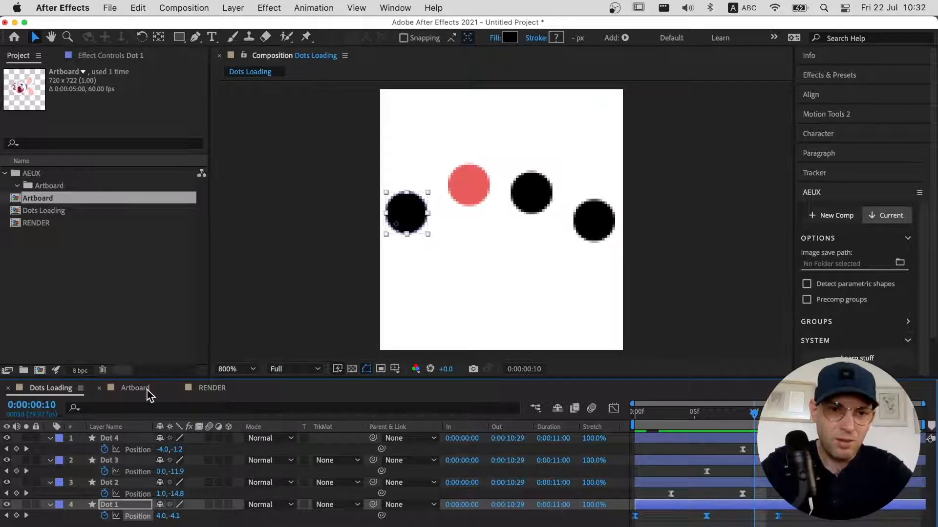
pyautogui.click(212, 388)
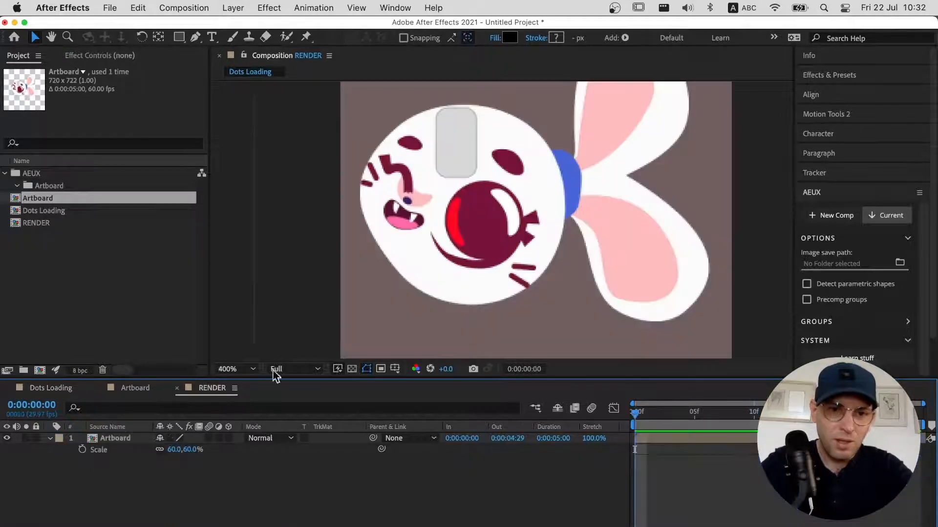
pyautogui.click(646, 437)
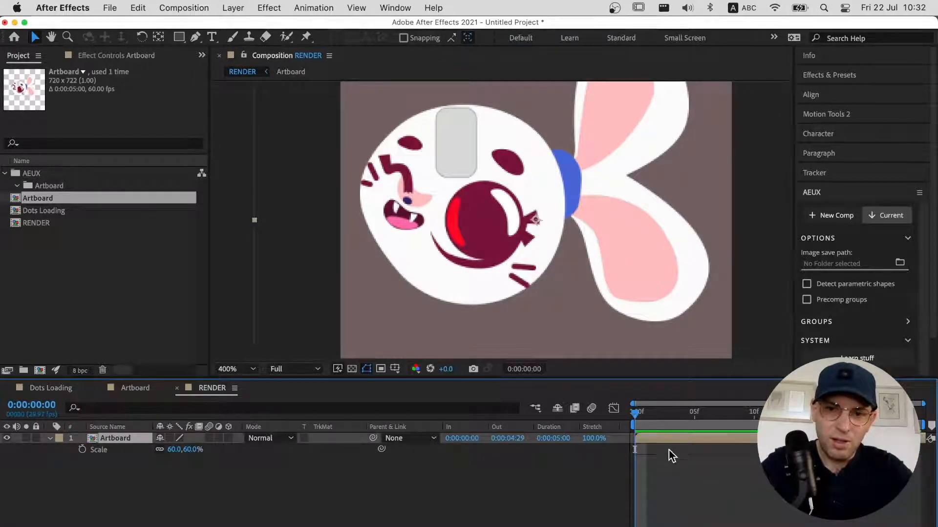
pyautogui.press('s')
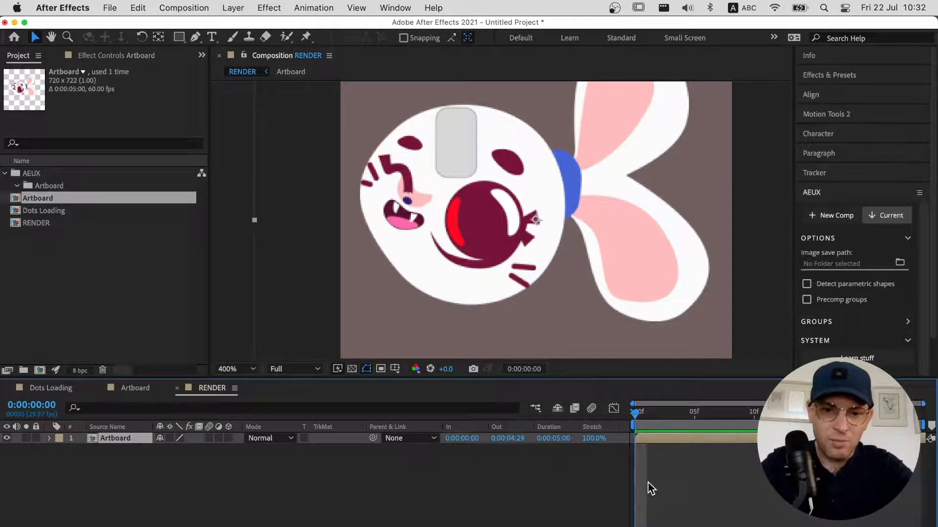
pyautogui.press('p')
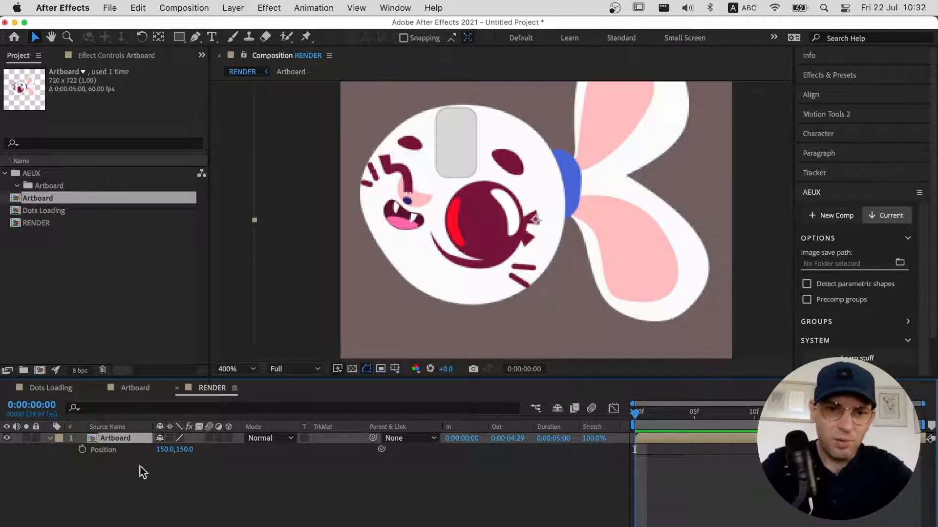
pyautogui.click(82, 449)
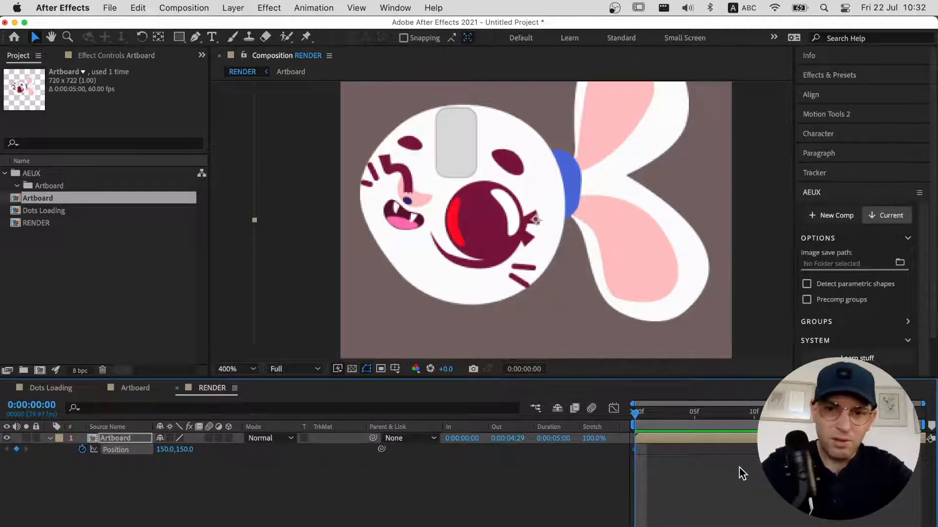
pyautogui.press('super+v')
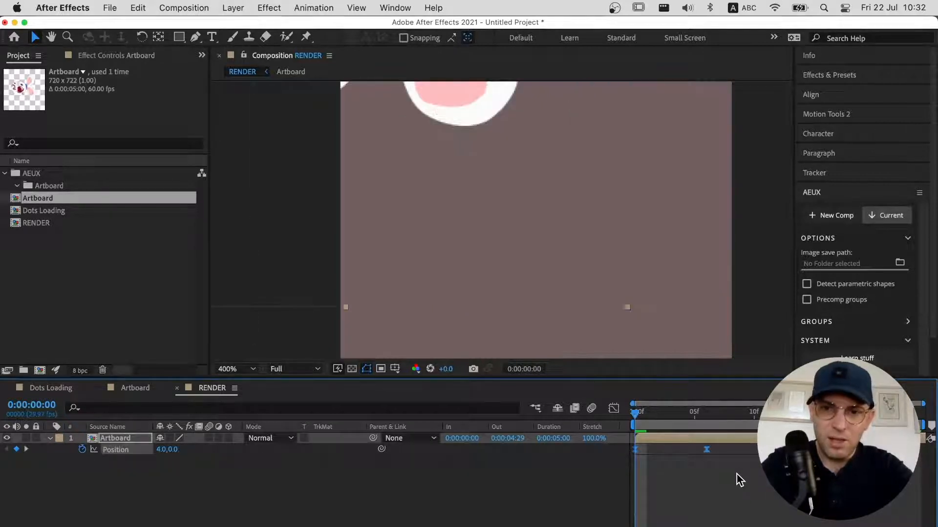
# - At 0:00:00:12, reposition the Artboard layer to about 144, 156 so the bunny head sits inside the RENDER frame, then deselect it
pyautogui.scroll(-6, 552, 248)
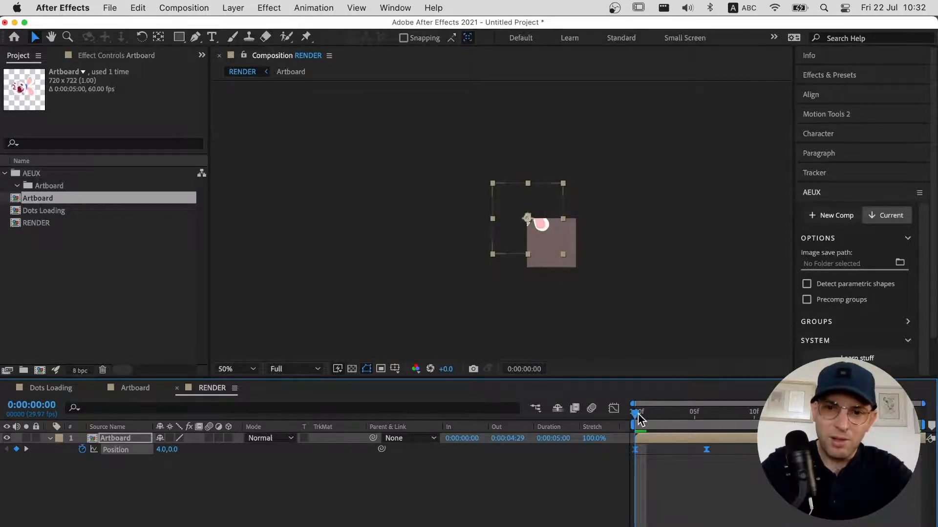
pyautogui.moveTo(636, 417); pyautogui.dragTo(778, 421)
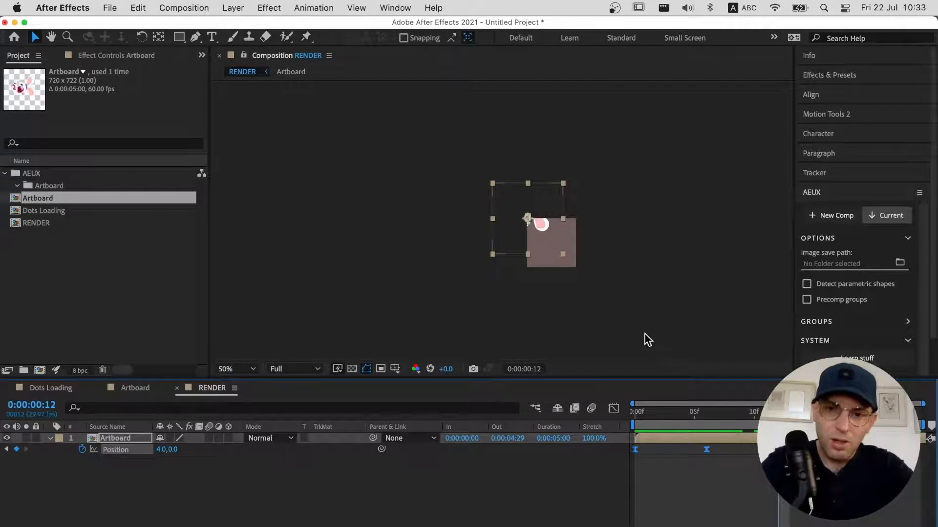
pyautogui.moveTo(542, 220); pyautogui.dragTo(561, 245)
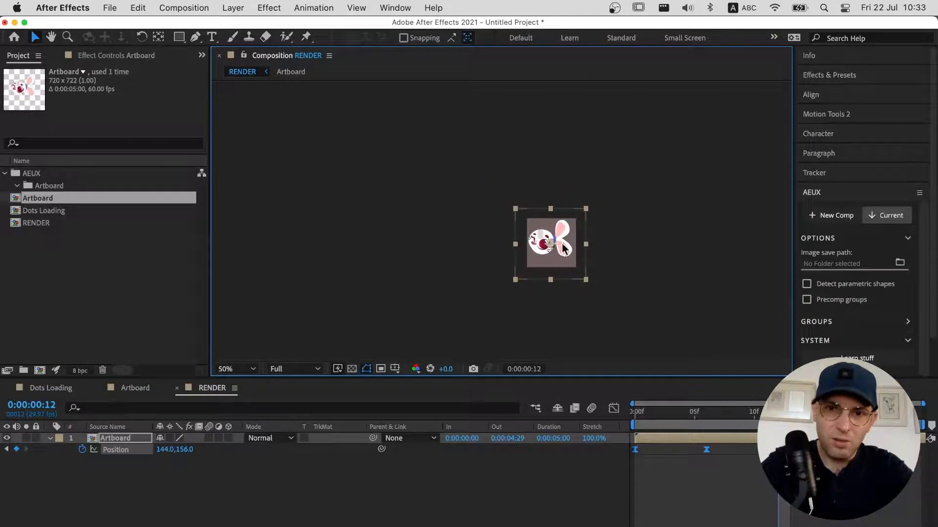
pyautogui.click(652, 307)
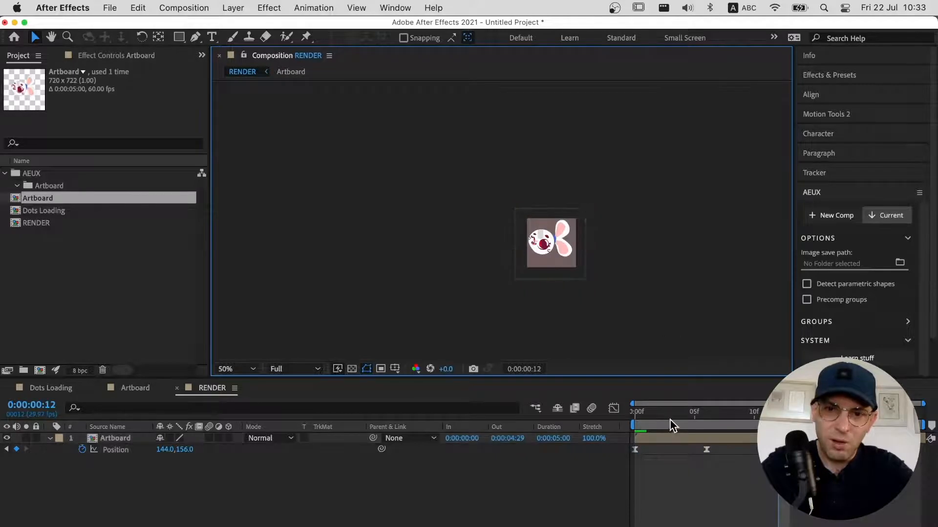
# - Preview the Artboard layer's position animation from the start of the RENDER composition
pyautogui.moveTo(666, 417); pyautogui.dragTo(571, 418)
pyautogui.press('space')
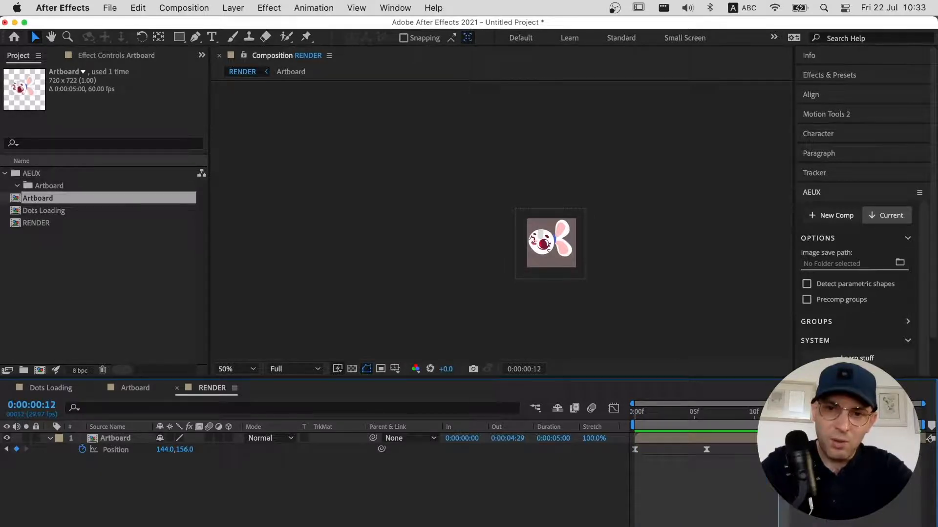
pyautogui.scroll(2, 532, 236)
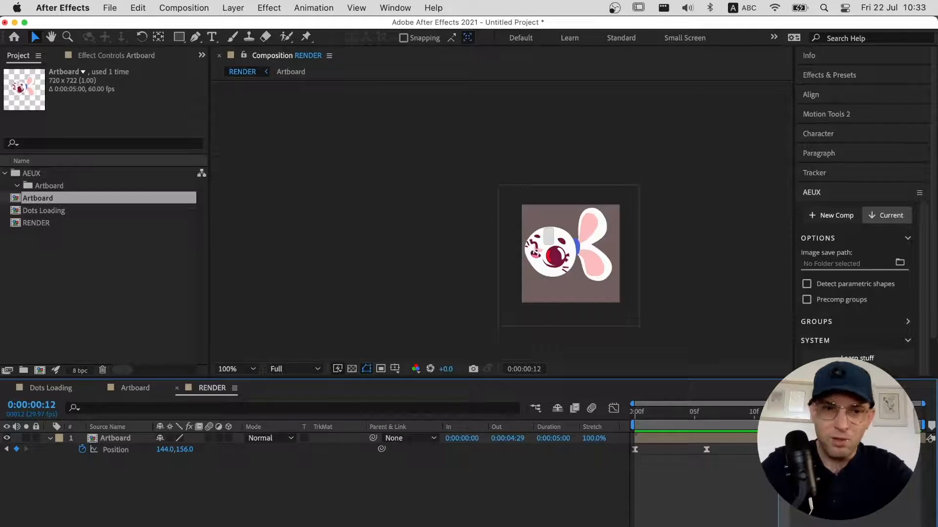
# - Set the RENDER composition's duration to 0:00:00:12 and preview the shortened animation
pyautogui.click(32, 404)
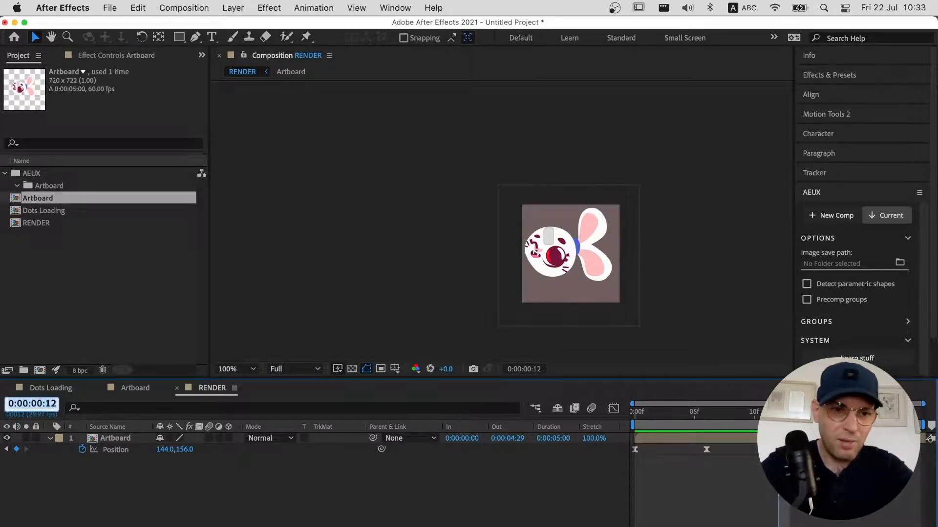
pyautogui.press('Escape')
pyautogui.press('super+k')
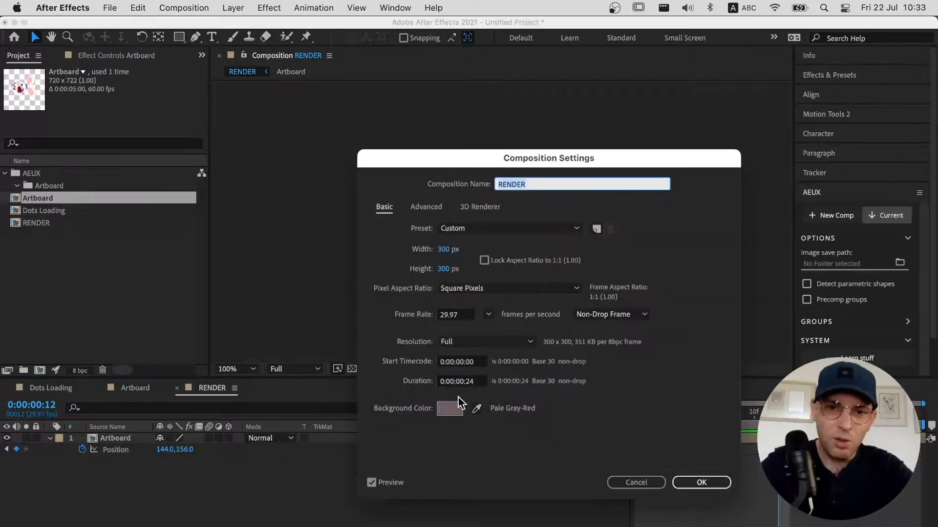
pyautogui.click(471, 383)
pyautogui.write('12')
pyautogui.press('Tab')
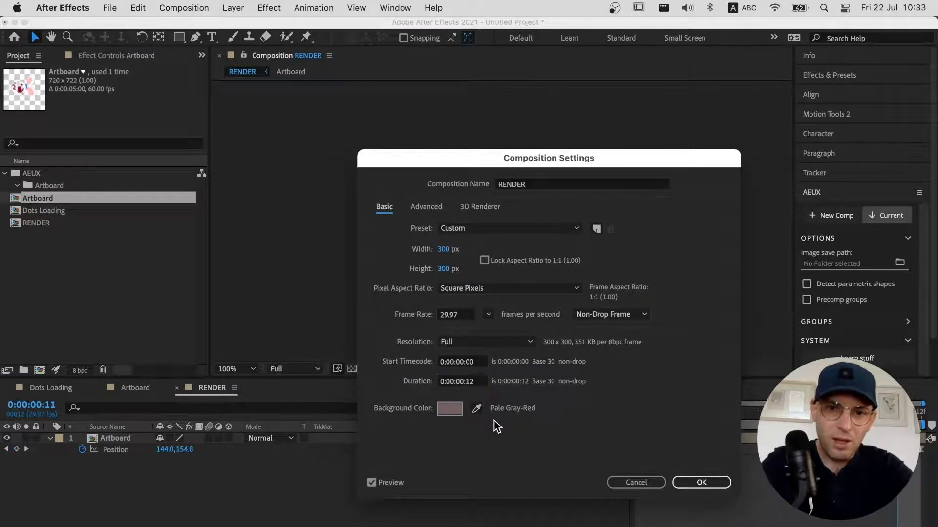
pyautogui.click(701, 482)
pyautogui.press('space')
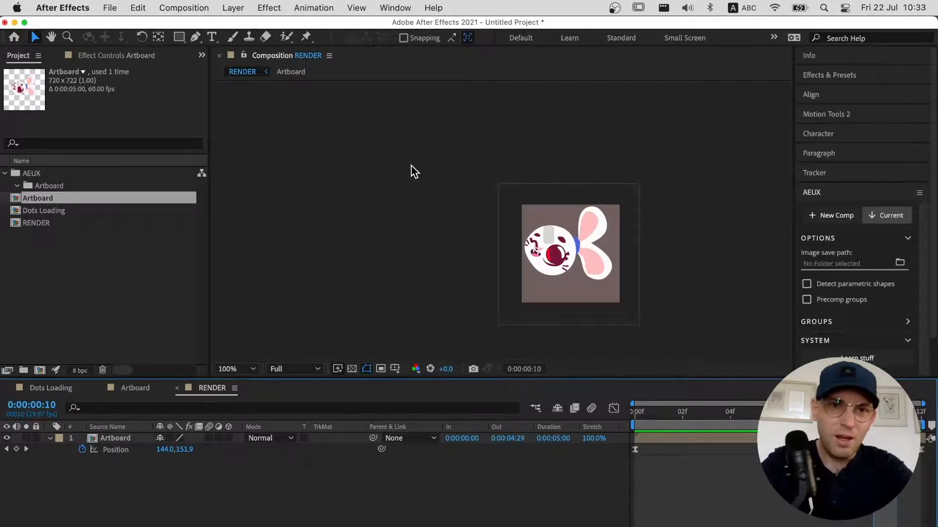
# - Delete the grey rounded rectangle over the bunny's forehead inside the Artboard composition
pyautogui.click(323, 7)
pyautogui.click(323, 7)
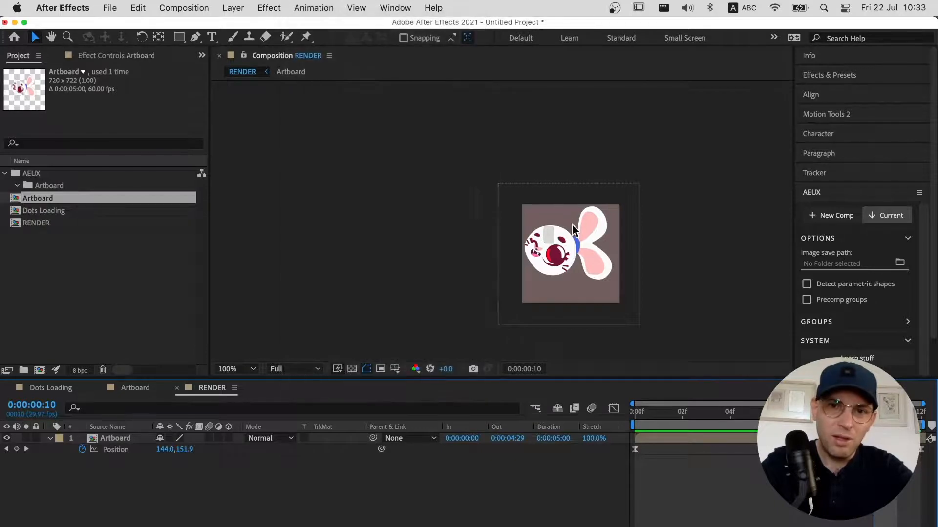
pyautogui.click(549, 238)
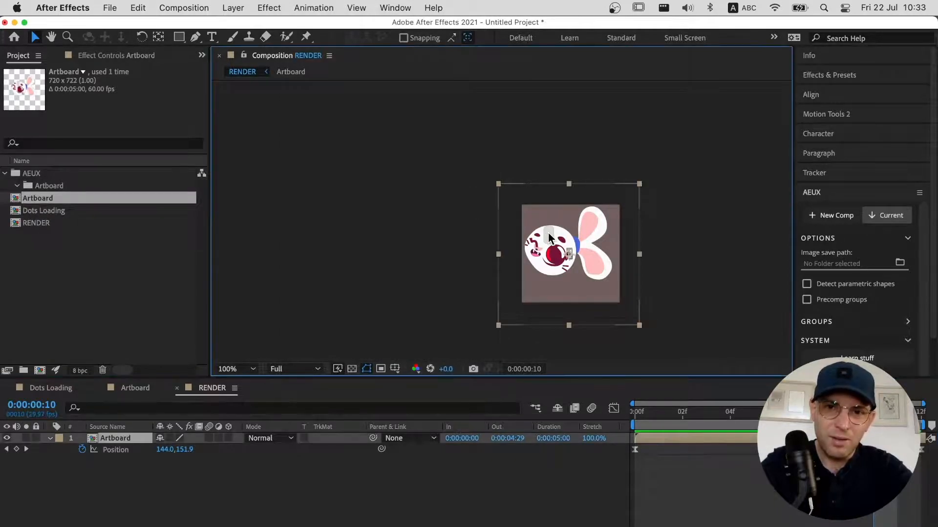
pyautogui.doubleClick(549, 237)
pyautogui.click(467, 188)
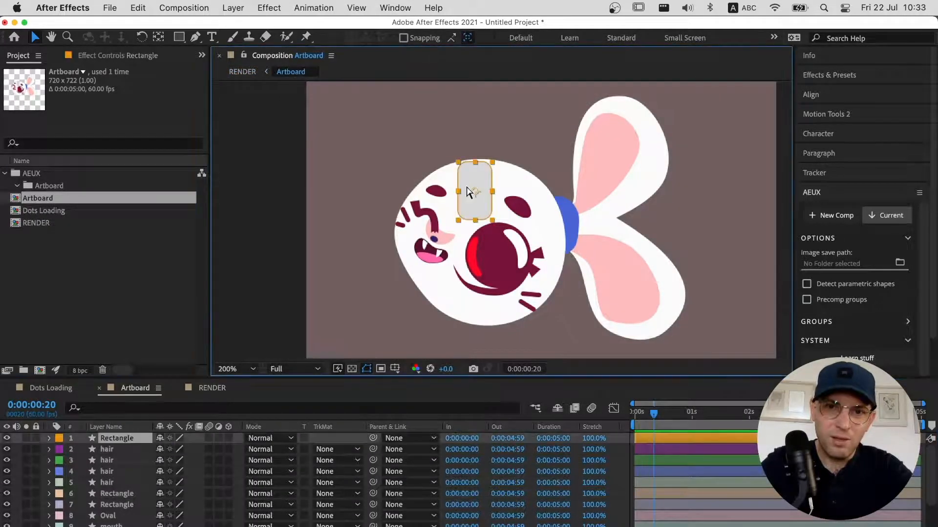
pyautogui.press('Delete')
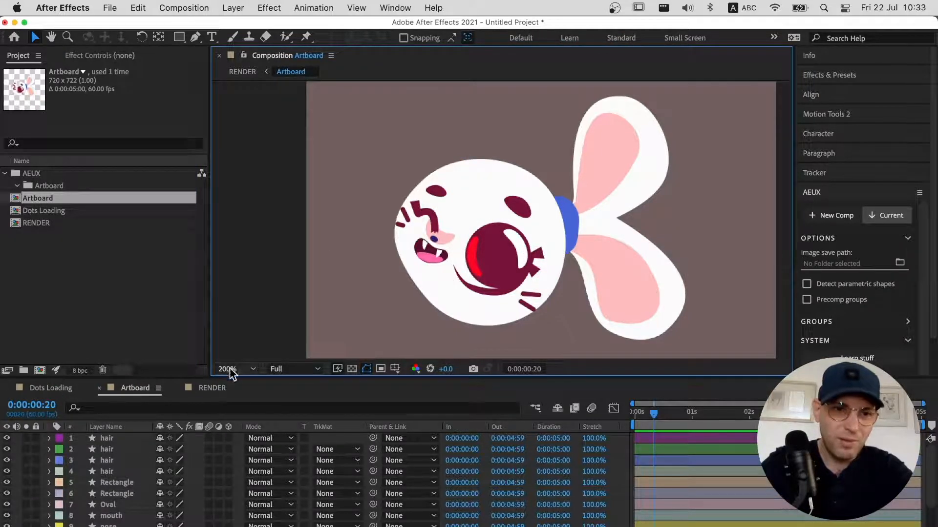
# - Return to RENDER and set its Bodymovin export destination to bunny_render.json on the Desktop
pyautogui.click(212, 387)
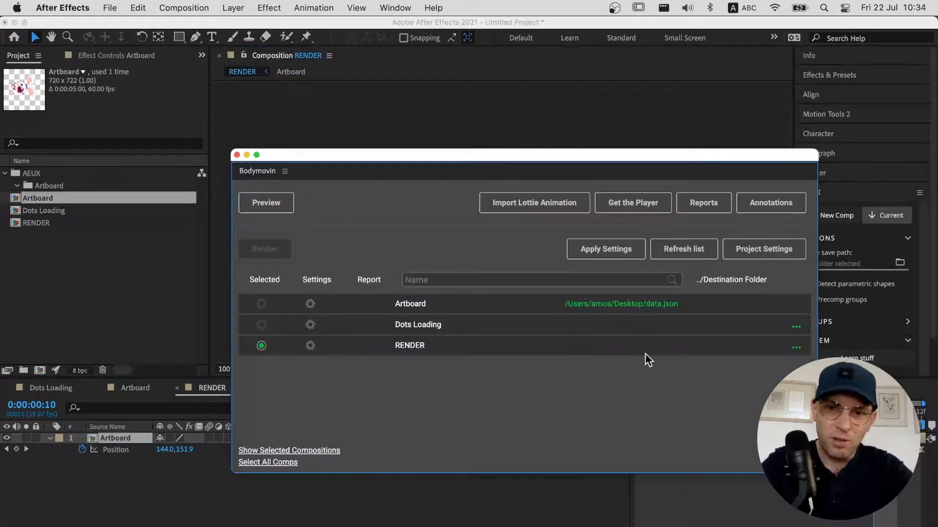
pyautogui.click(797, 347)
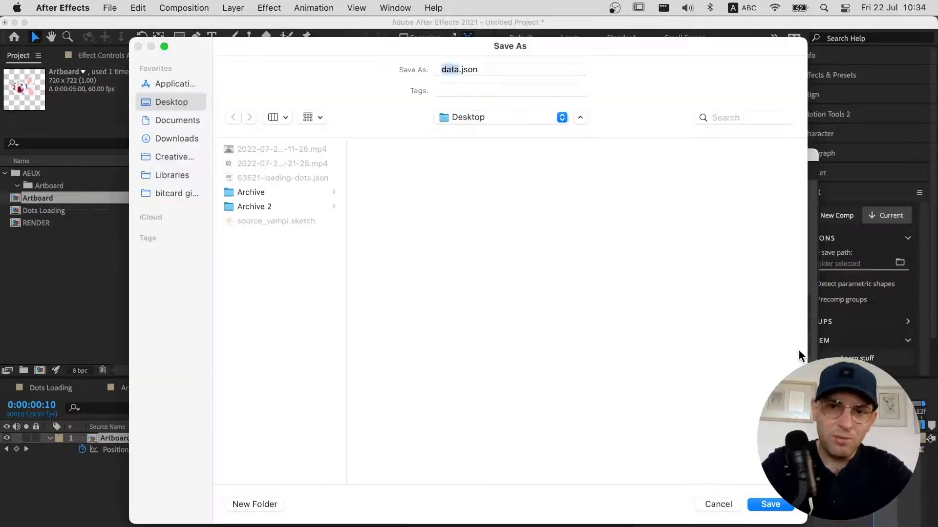
pyautogui.doubleClick(448, 70)
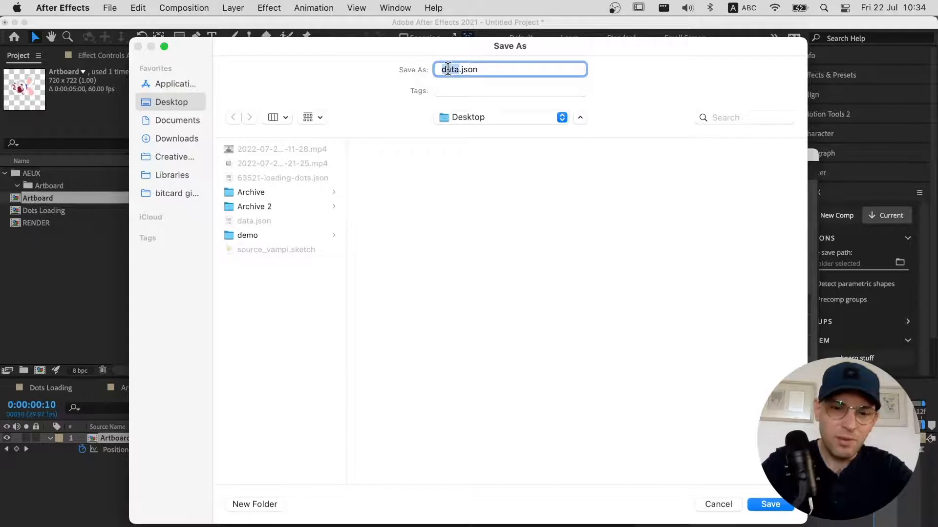
pyautogui.write('bunny')
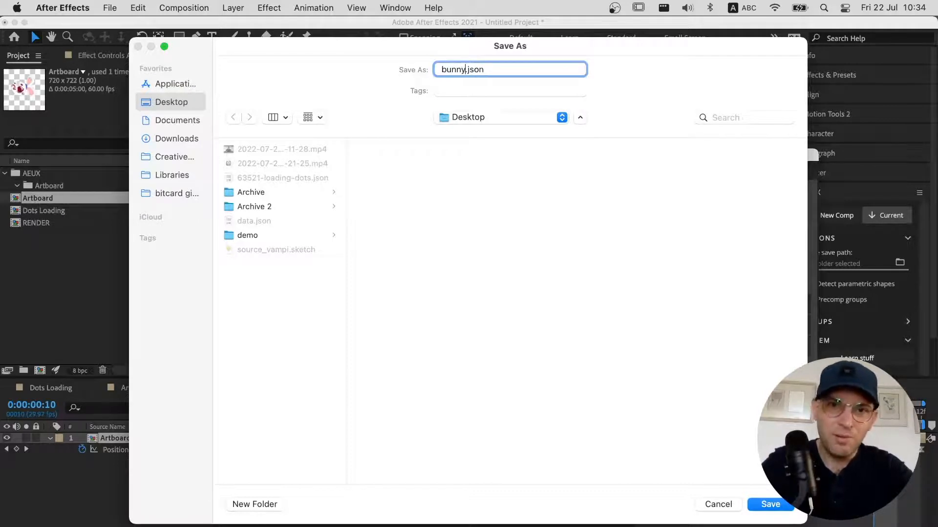
pyautogui.write('_render')
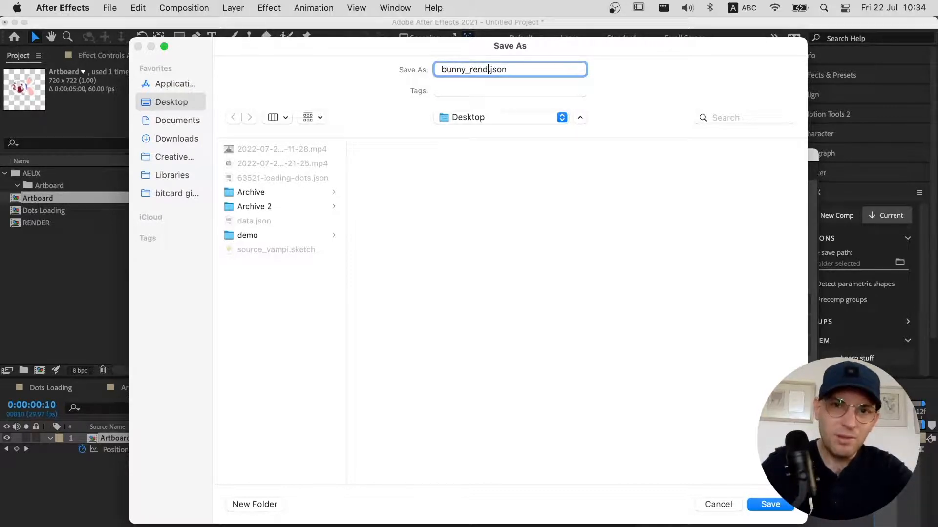
pyautogui.press('Return')
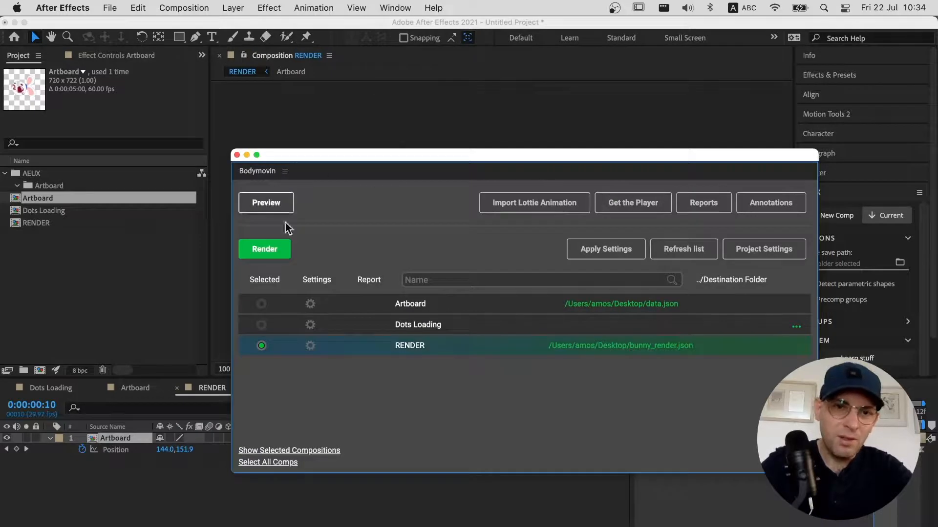
# - Render the RENDER composition to JSON with Bodymovin, then close the Bodymovin window
pyautogui.click(264, 251)
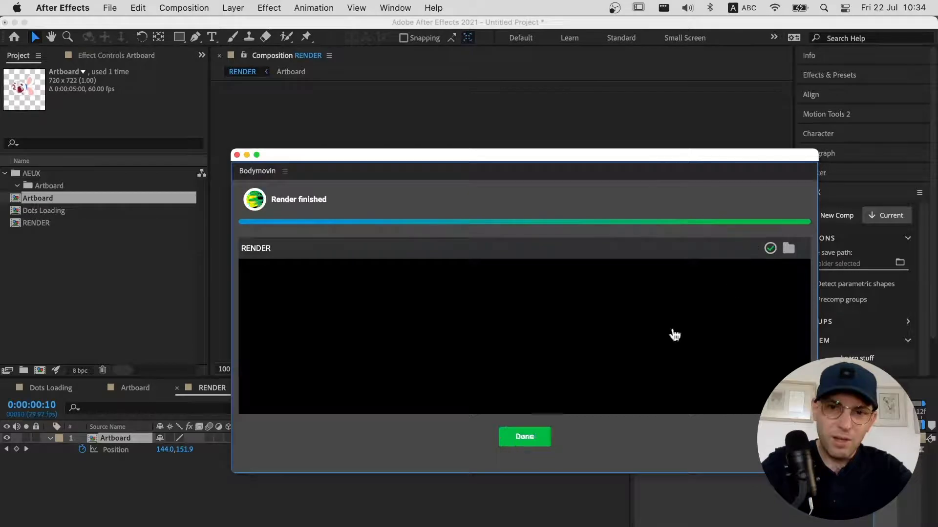
pyautogui.click(538, 442)
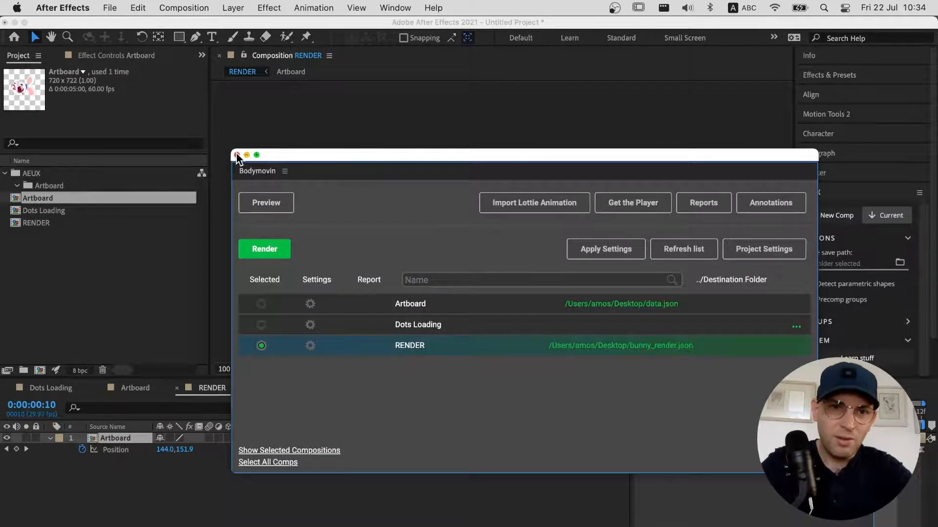
pyautogui.click(237, 155)
# - Upload bunny_render.json from the Desktop in Finder to the LottieFiles preview page in Brave
pyautogui.press('super+Tab')
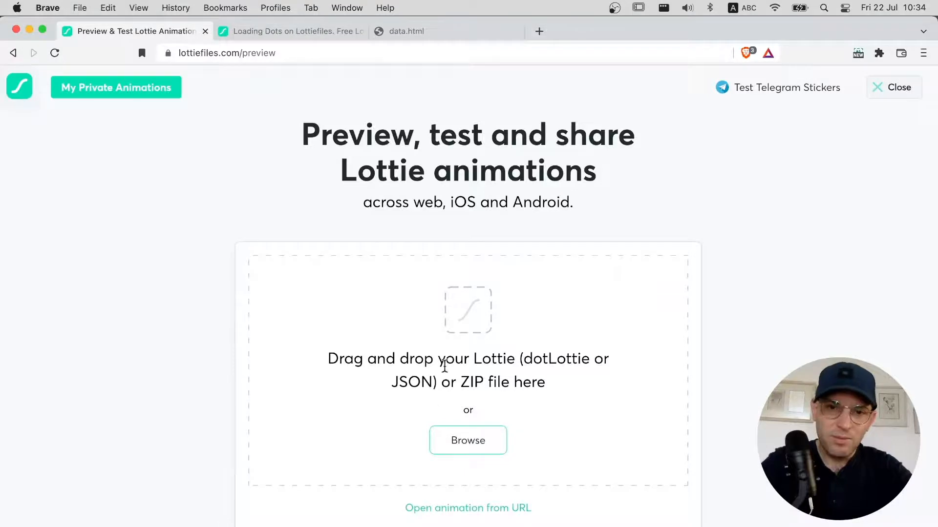
pyautogui.press('super+Tab')
pyautogui.press('super+Tab')
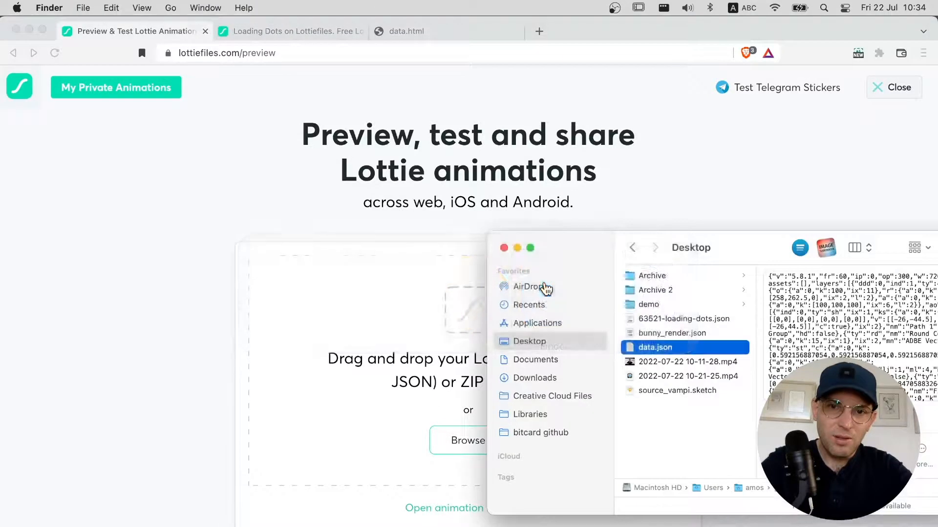
pyautogui.click(657, 334)
pyautogui.moveTo(645, 335); pyautogui.dragTo(423, 334)
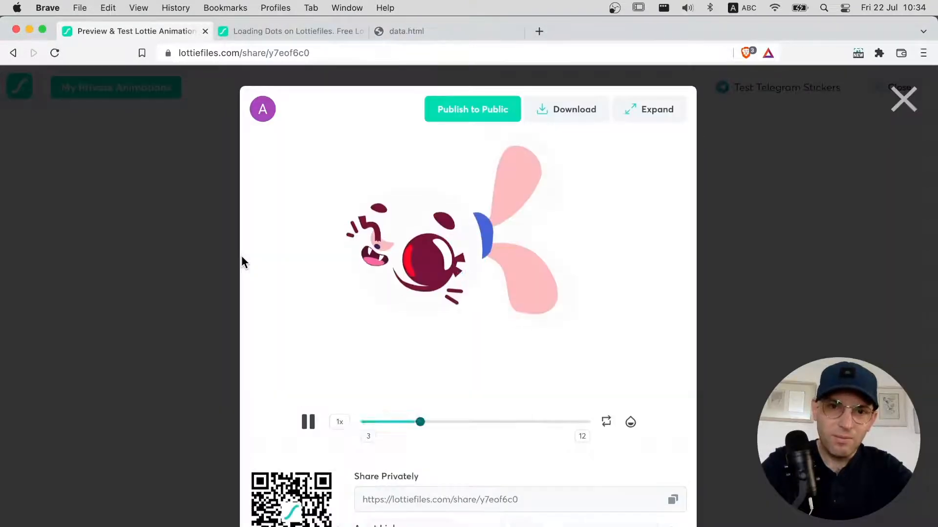
# - Pause the bunny animation in the LottieFiles preview and change its background to the dark preset color
pyautogui.click(307, 422)
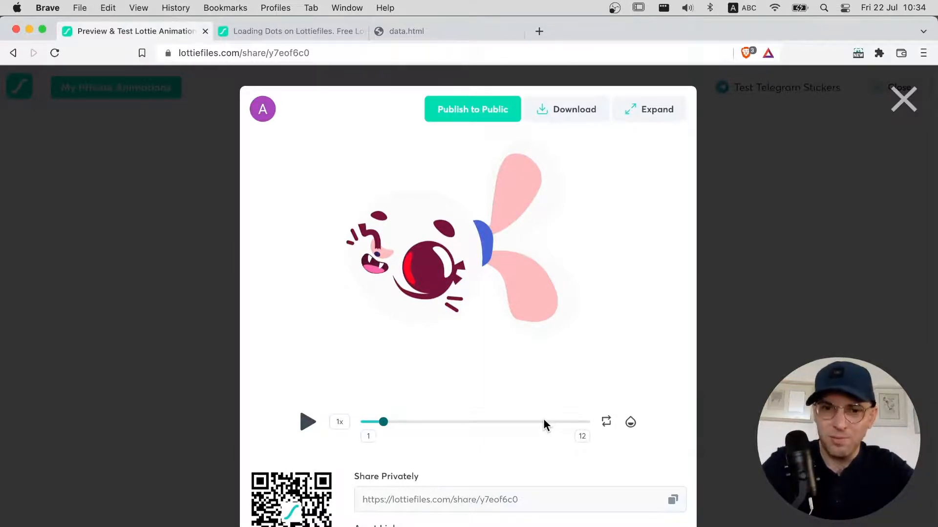
pyautogui.click(630, 422)
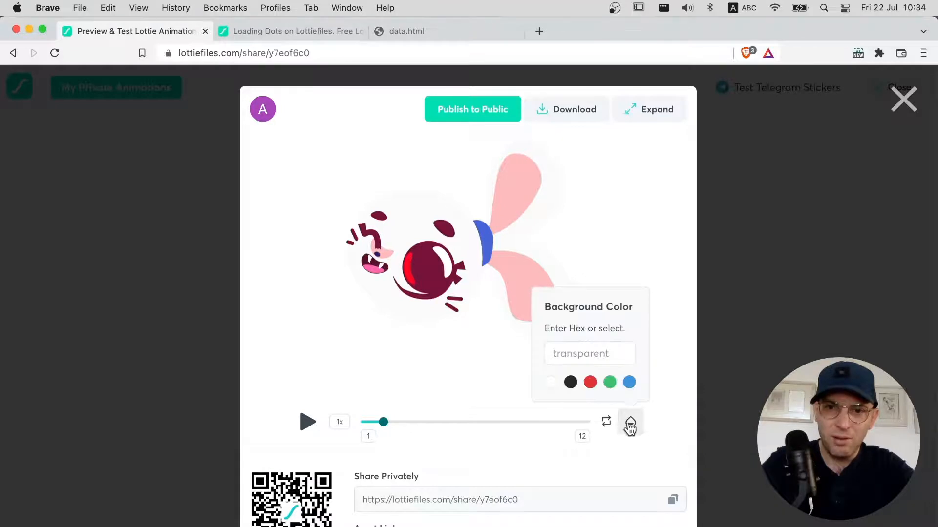
pyautogui.click(569, 382)
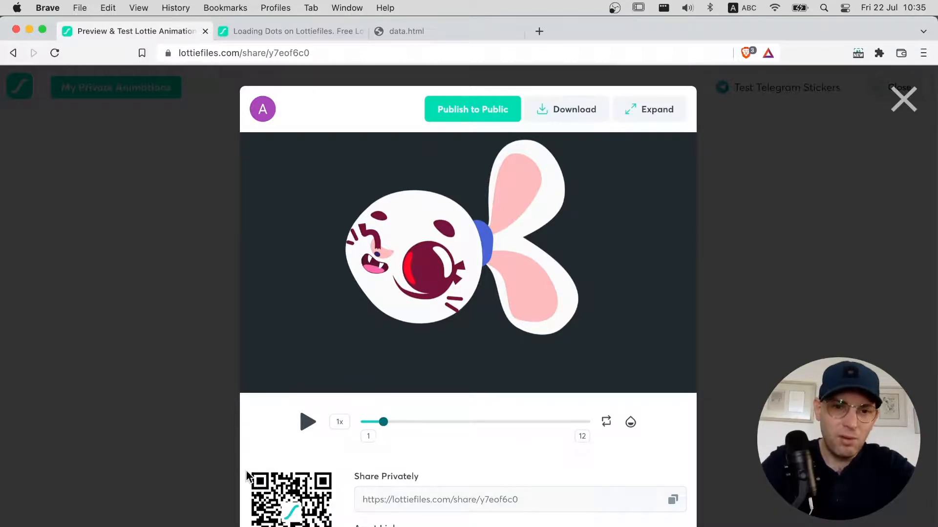
pyautogui.scroll(-2, 284, 496)
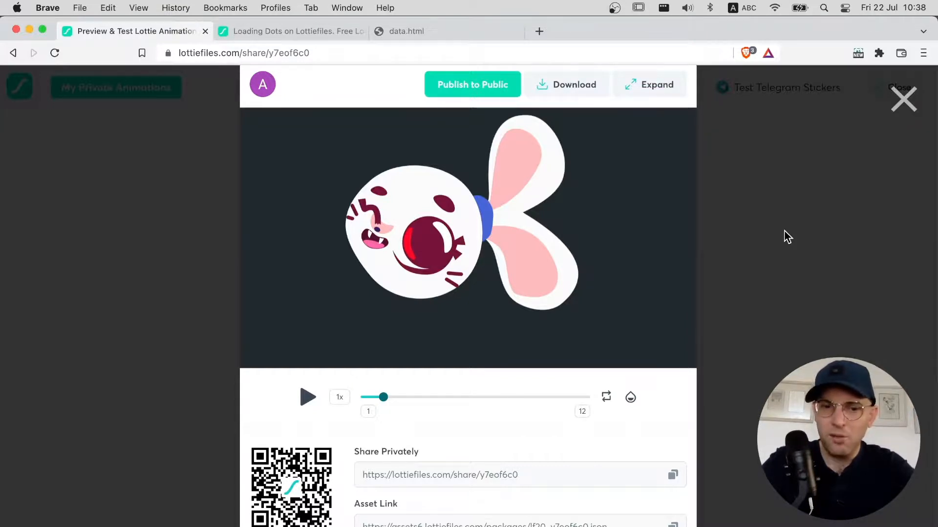
# - Switch to System Preferences and review the custom app shortcuts for Sketch and After Effects, including the Bodymovin entry
pyautogui.press('super+Tab')
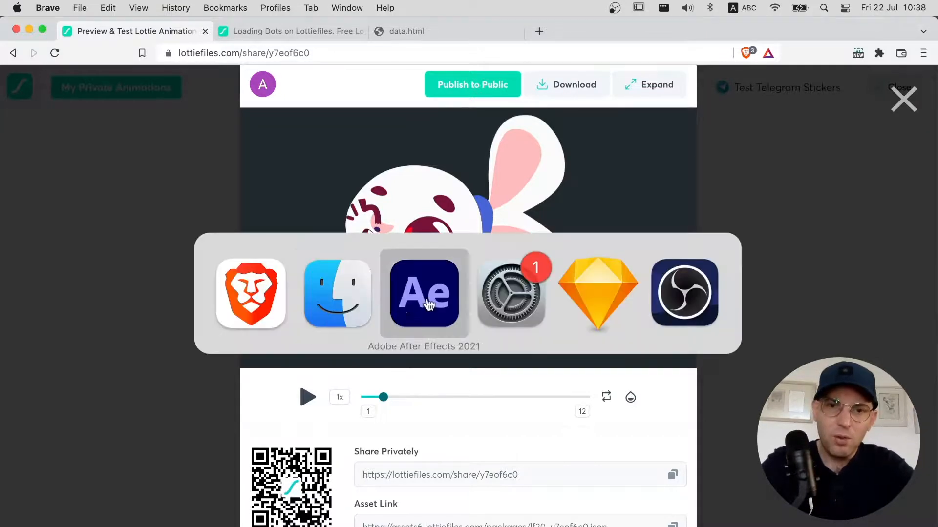
pyautogui.click(508, 299)
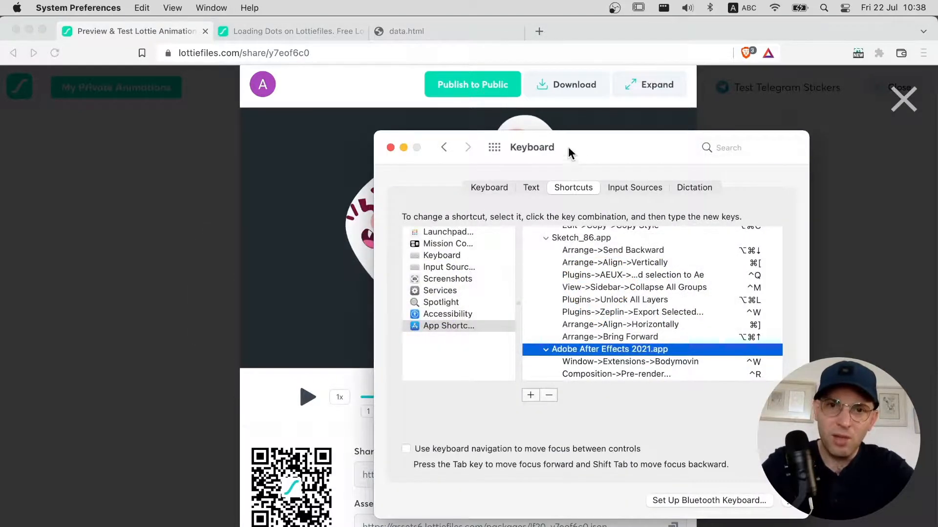
pyautogui.click(573, 195)
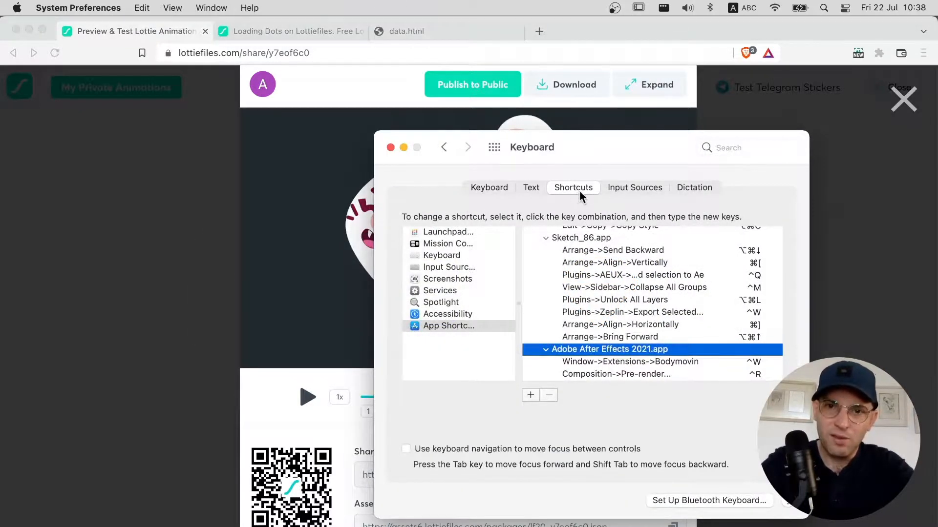
pyautogui.scroll(4, 601, 303)
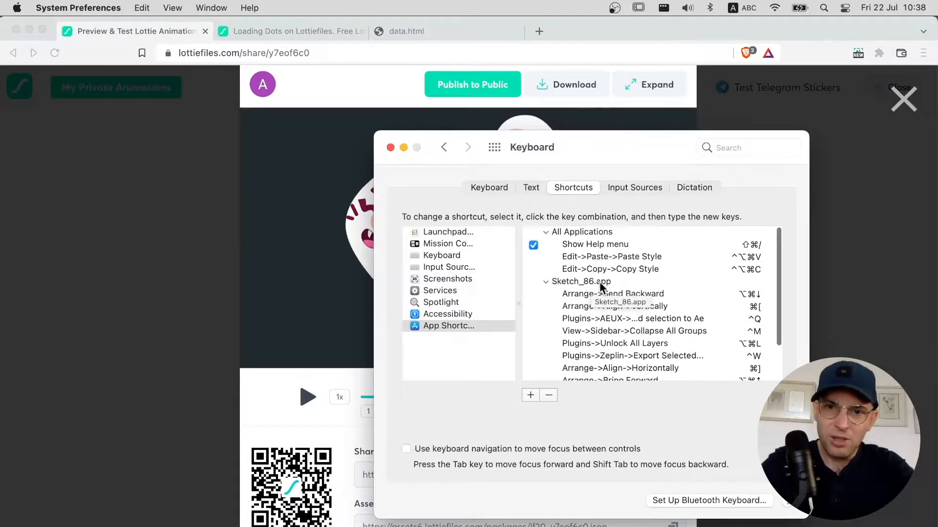
pyautogui.scroll(-3, 624, 315)
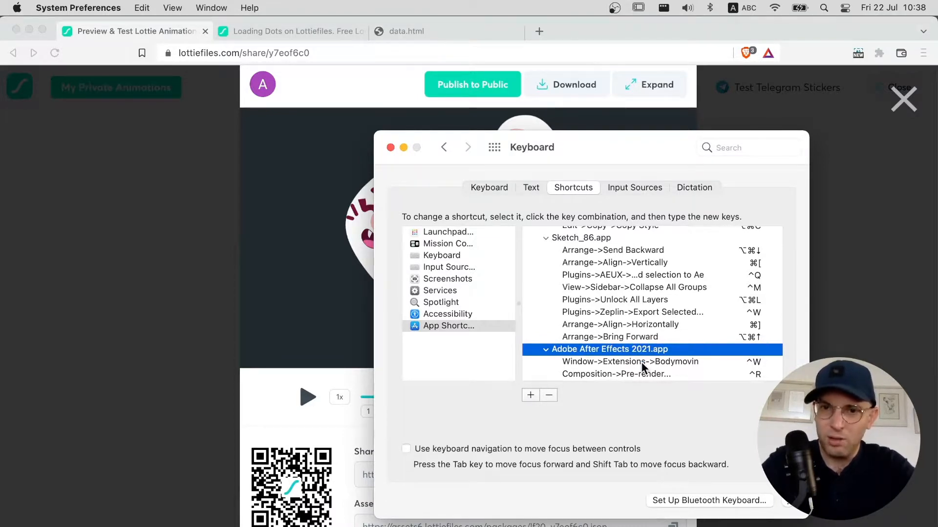
pyautogui.click(626, 362)
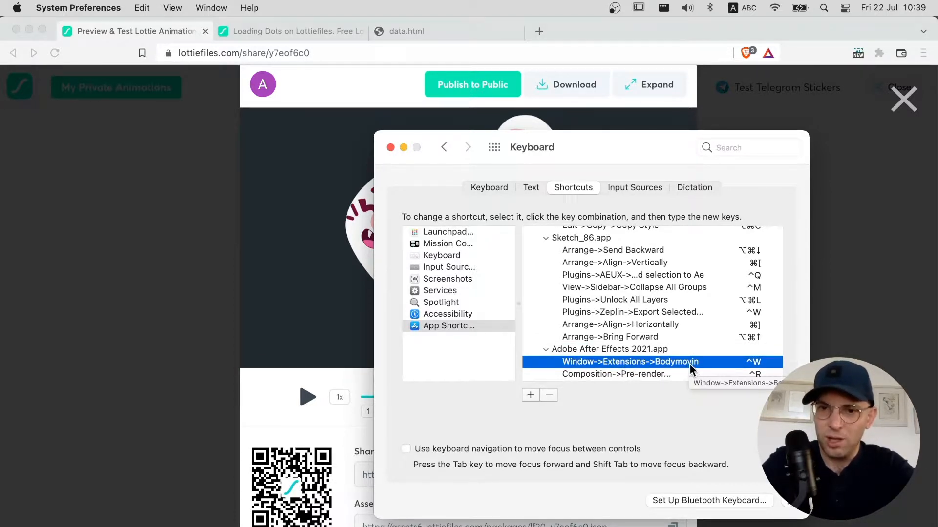
# - Switch to After Effects and check the custom shortcuts assigned to the Bodymovin extension and the Pre-render command
pyautogui.press('super+Tab')
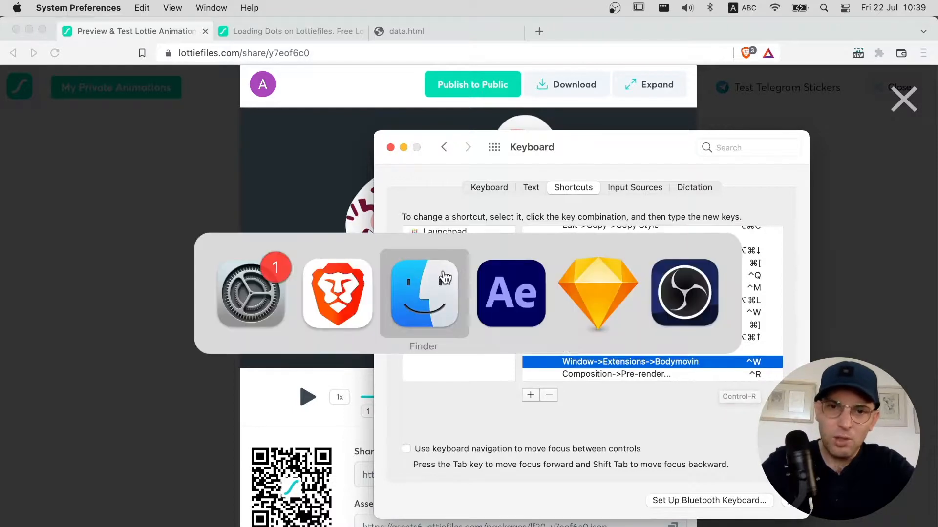
pyautogui.click(510, 290)
pyautogui.click(395, 7)
pyautogui.moveTo(437, 88)
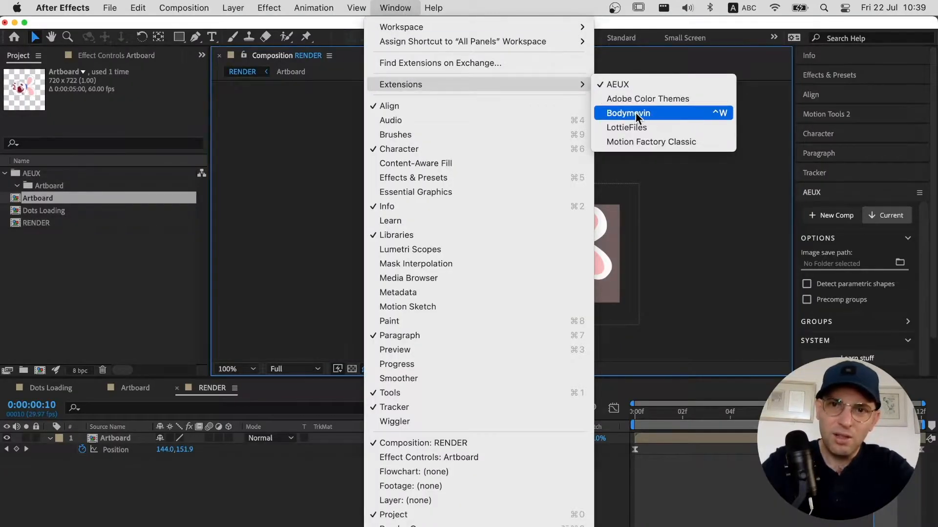
pyautogui.moveTo(208, 5)
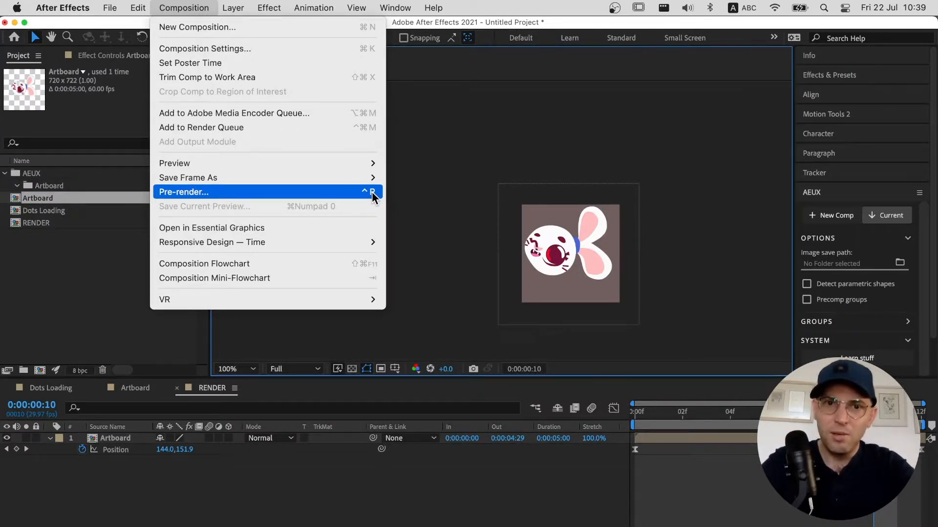
pyautogui.click(464, 267)
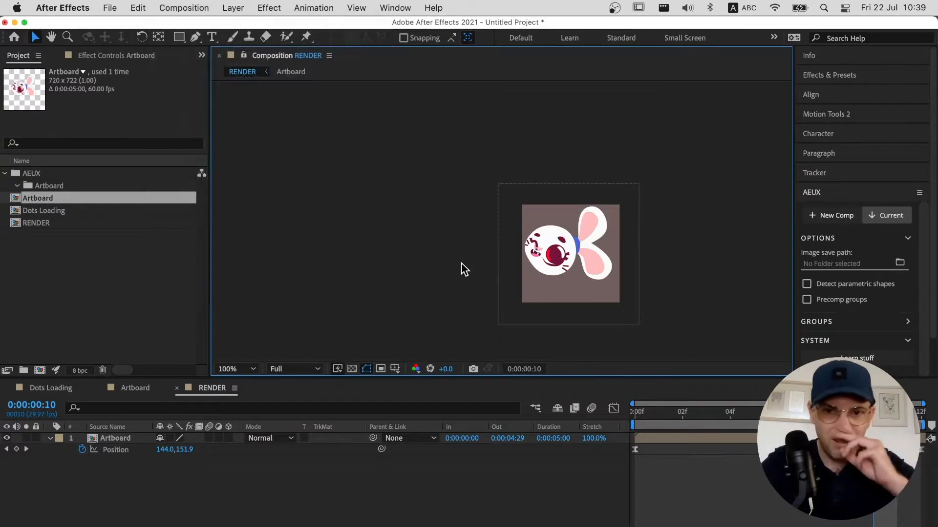